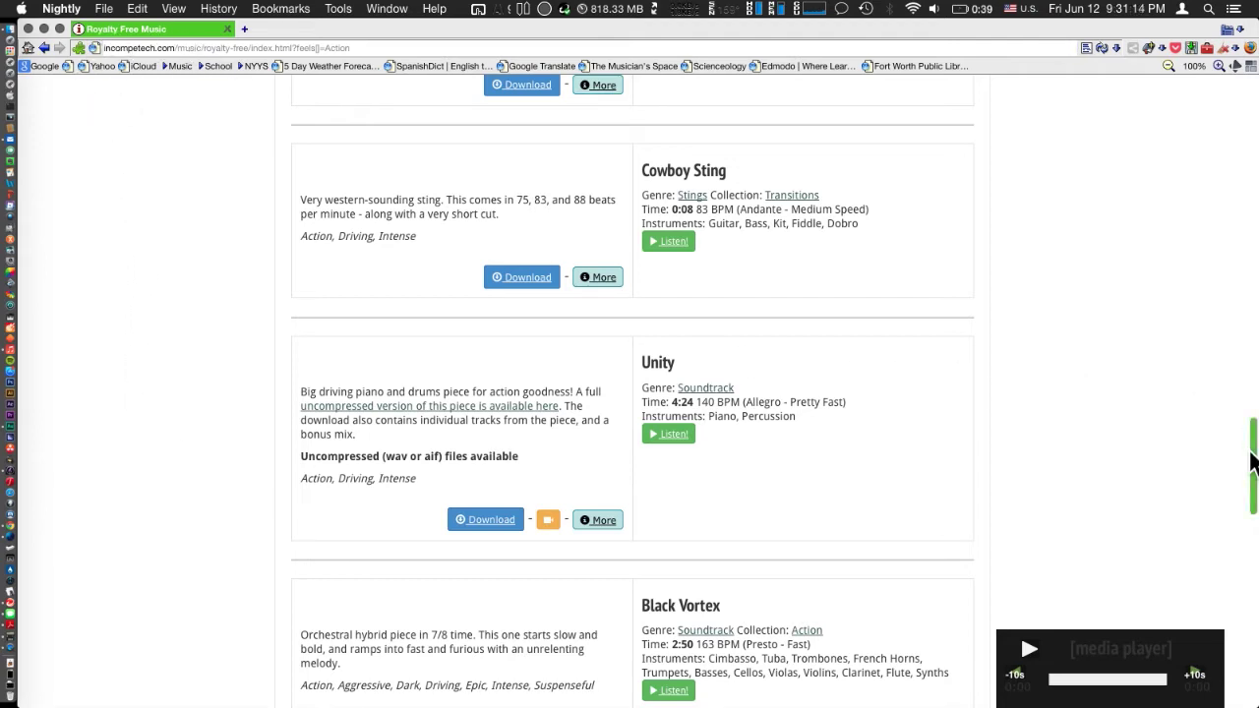
Step: Scroll the Action-filtered Incompetech music list down to the Unity track
left_click_drag(1253, 462, 988, 98)
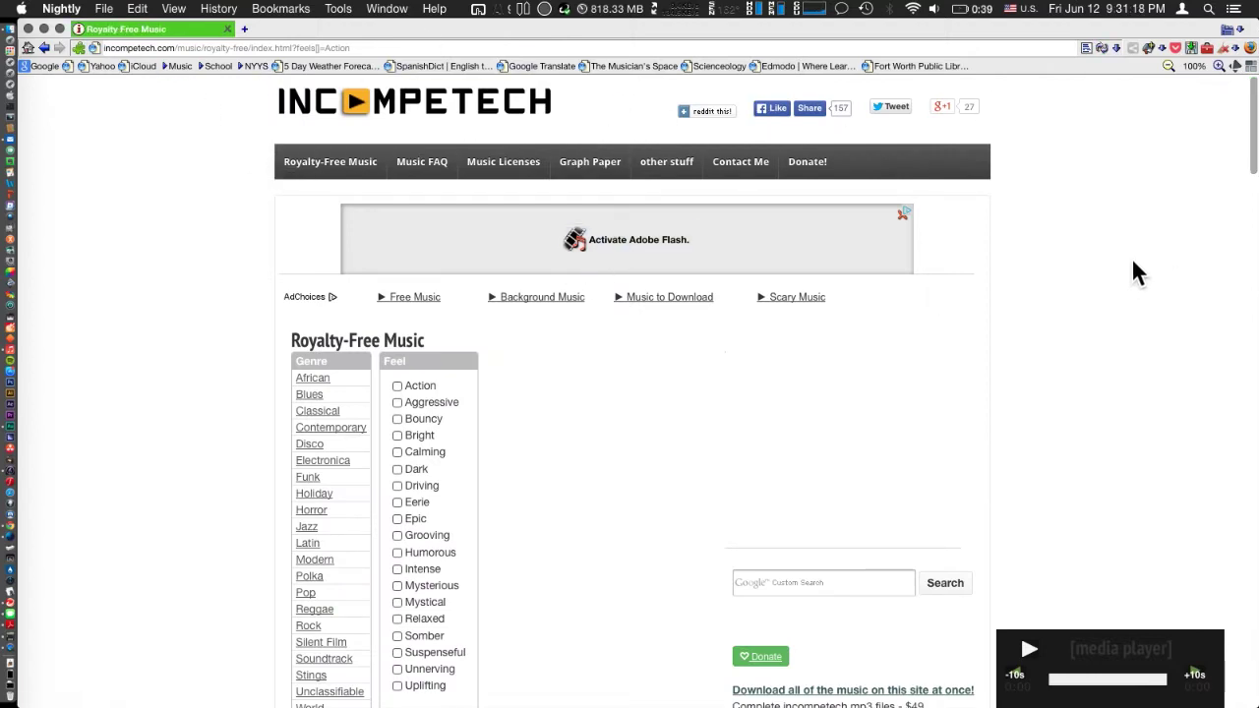
Step: Play the Unity preview (4:24, 140 BPM) and pause it at 0:11
left_click_drag(1254, 104, 1254, 441)
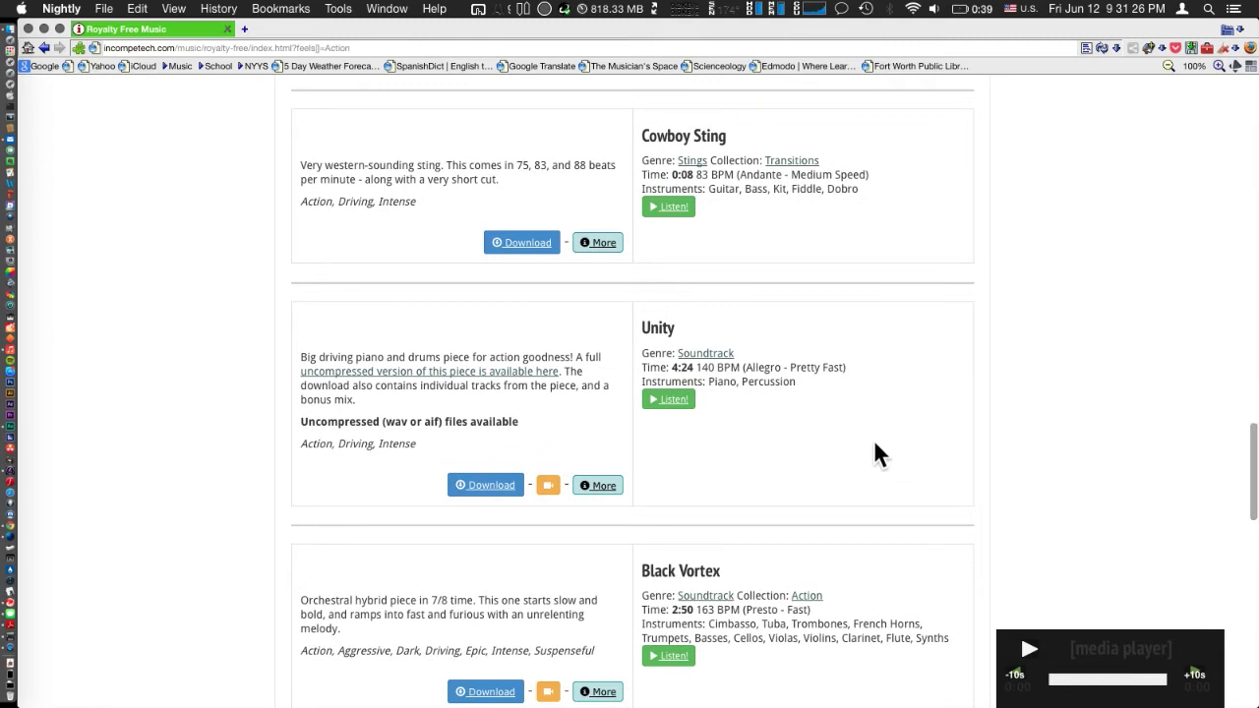
left_click(1031, 661)
left_click(661, 401)
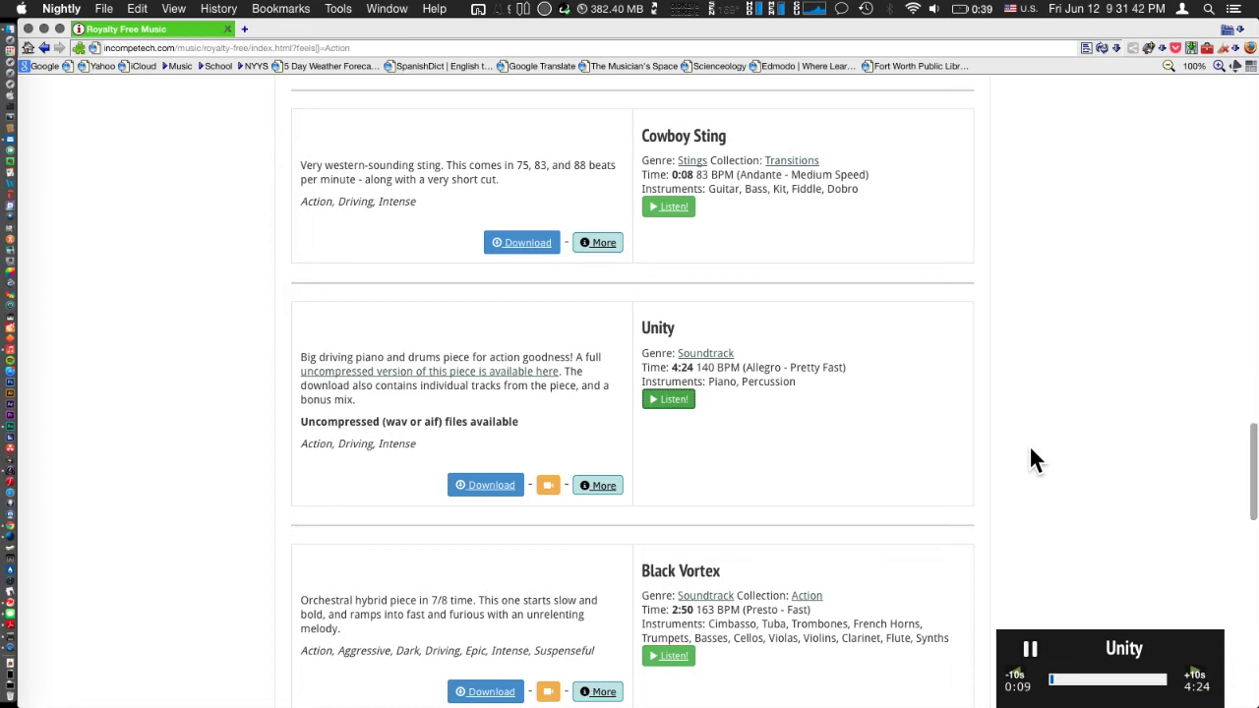
left_click(1030, 649)
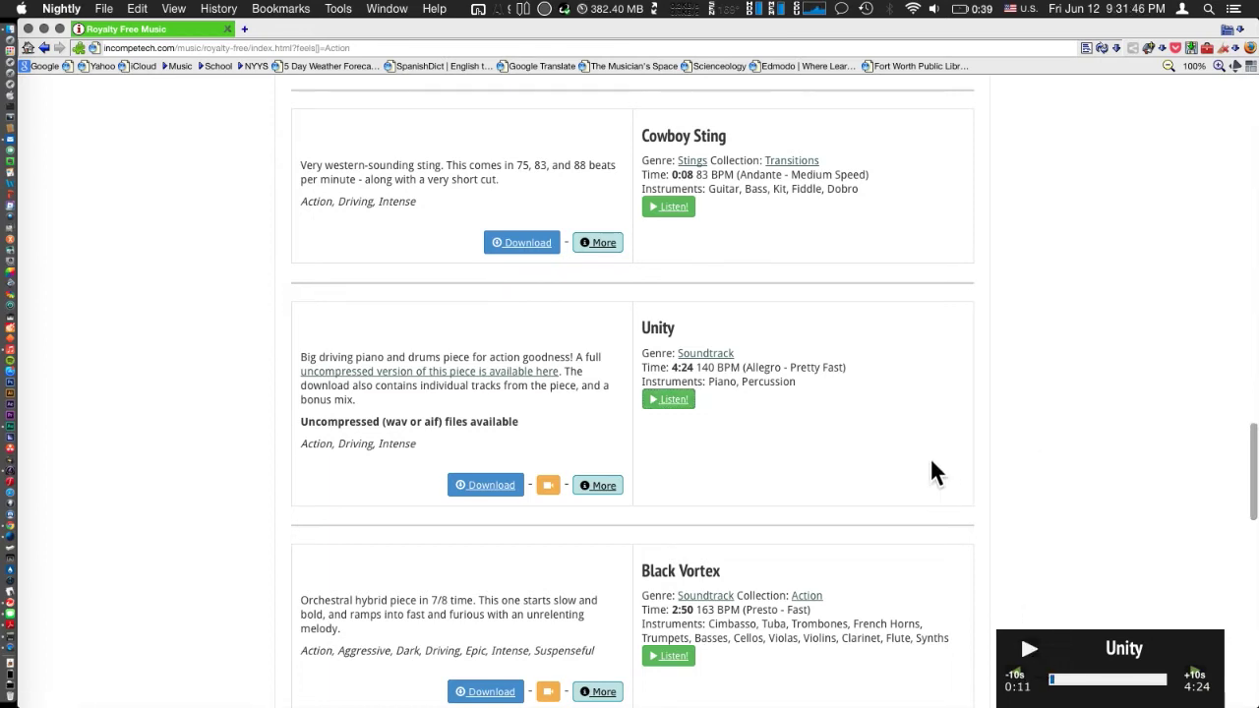
Step: Download Unity.mp3 (10.1 MB) and save it to the Desktop
left_click(466, 492)
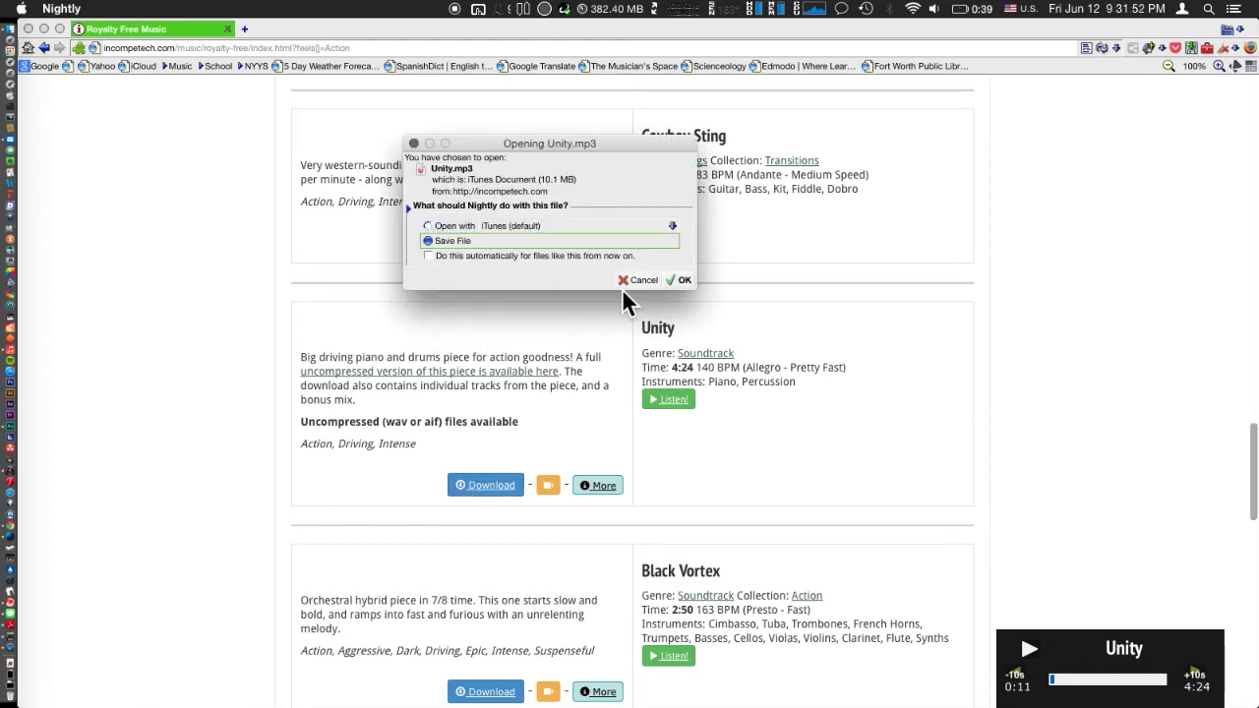
left_click(682, 280)
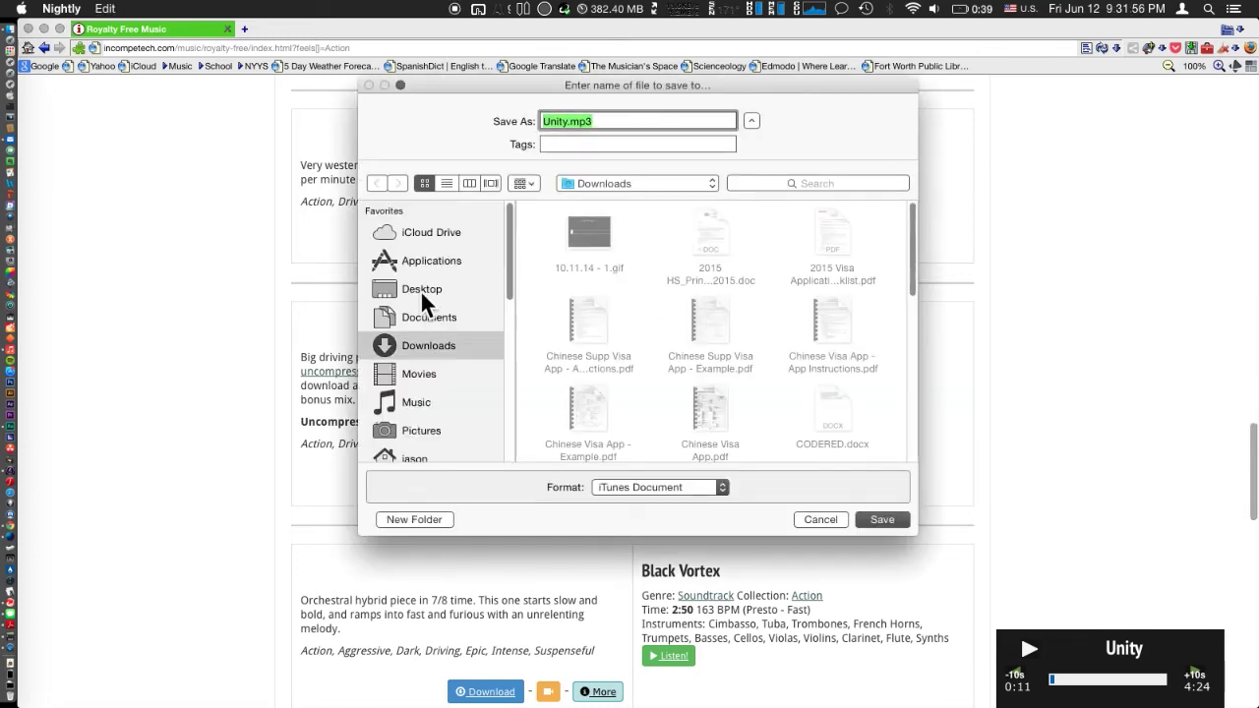
left_click(422, 289)
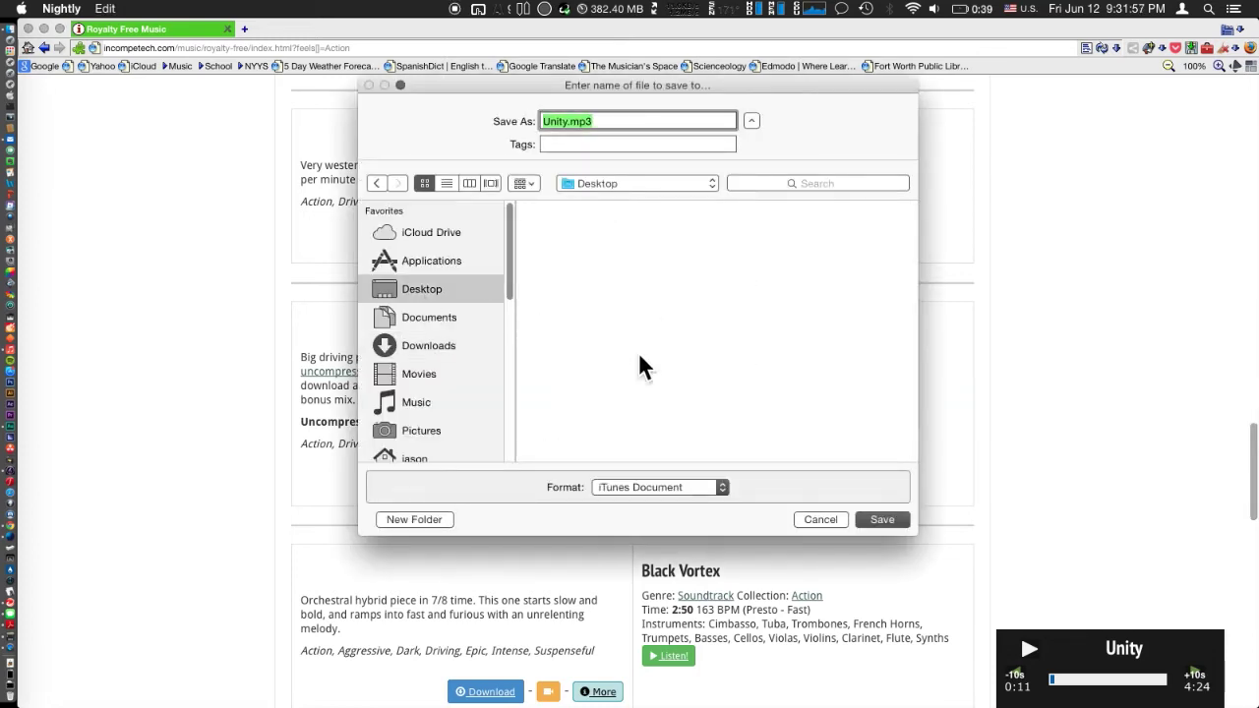
left_click(877, 513)
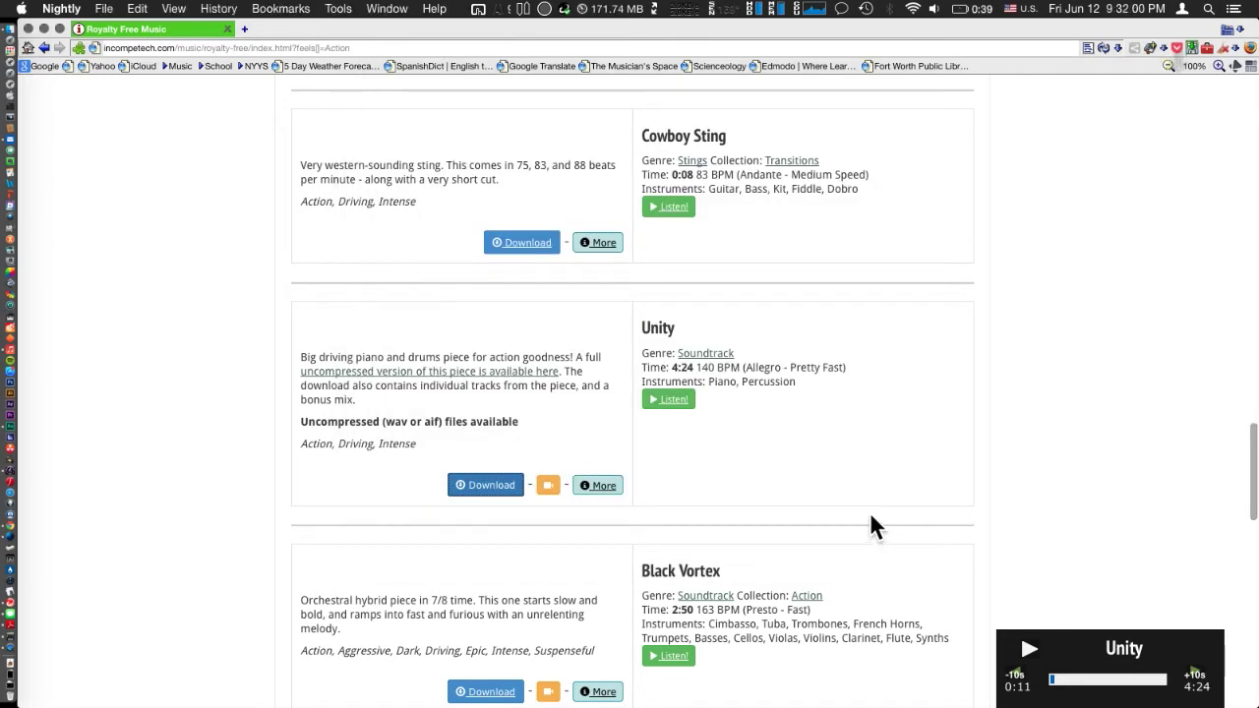
key("F11")
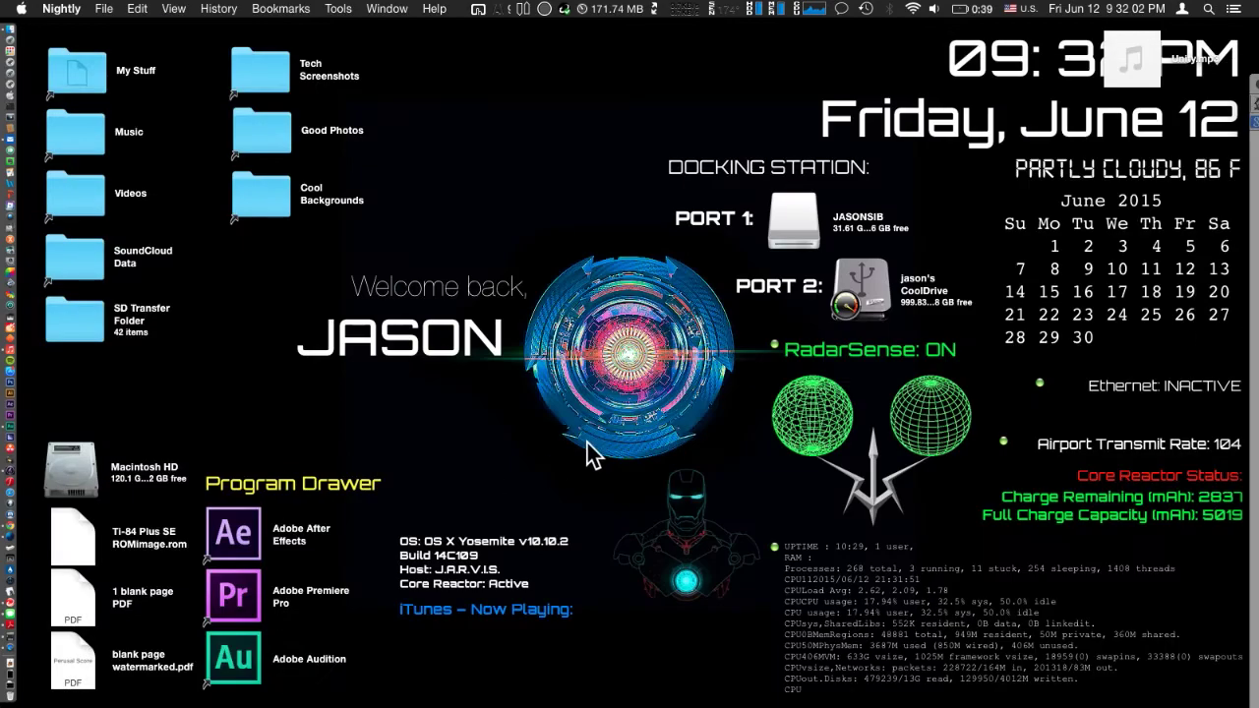
Step: Place the Unity.mp3 icon beside the desktop folders
left_click_drag(1131, 61, 449, 112)
left_click(524, 205)
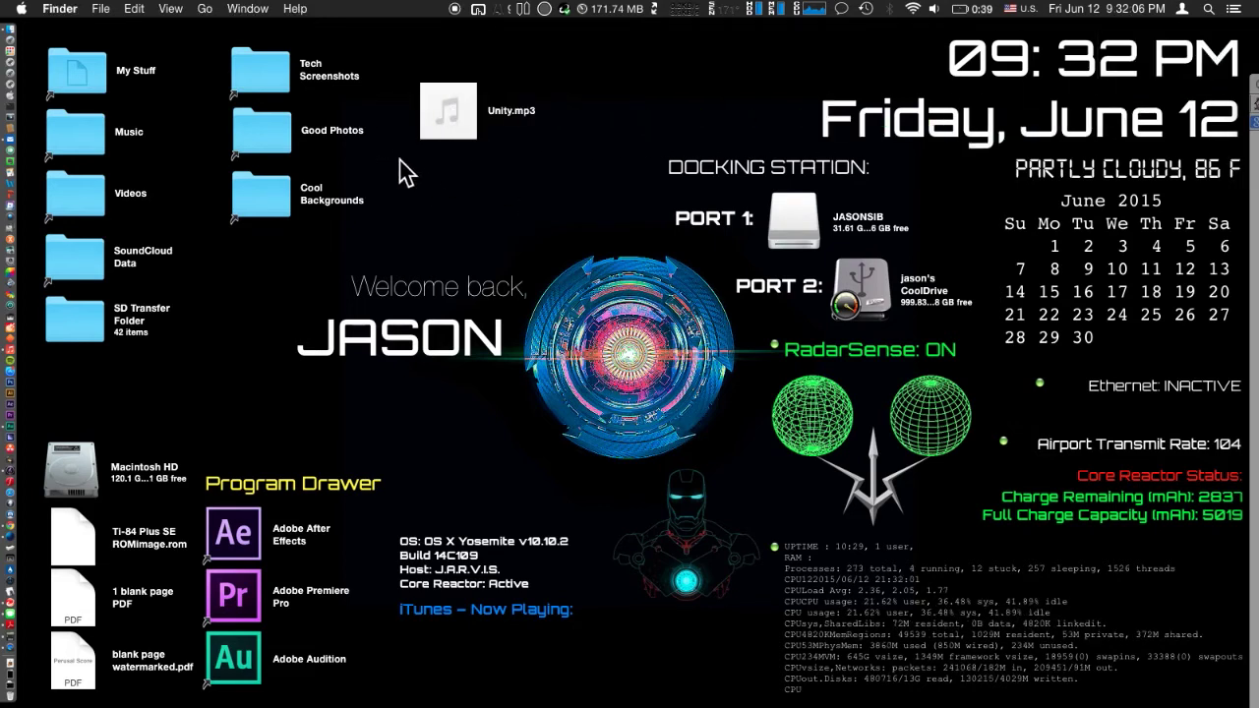
key("F11")
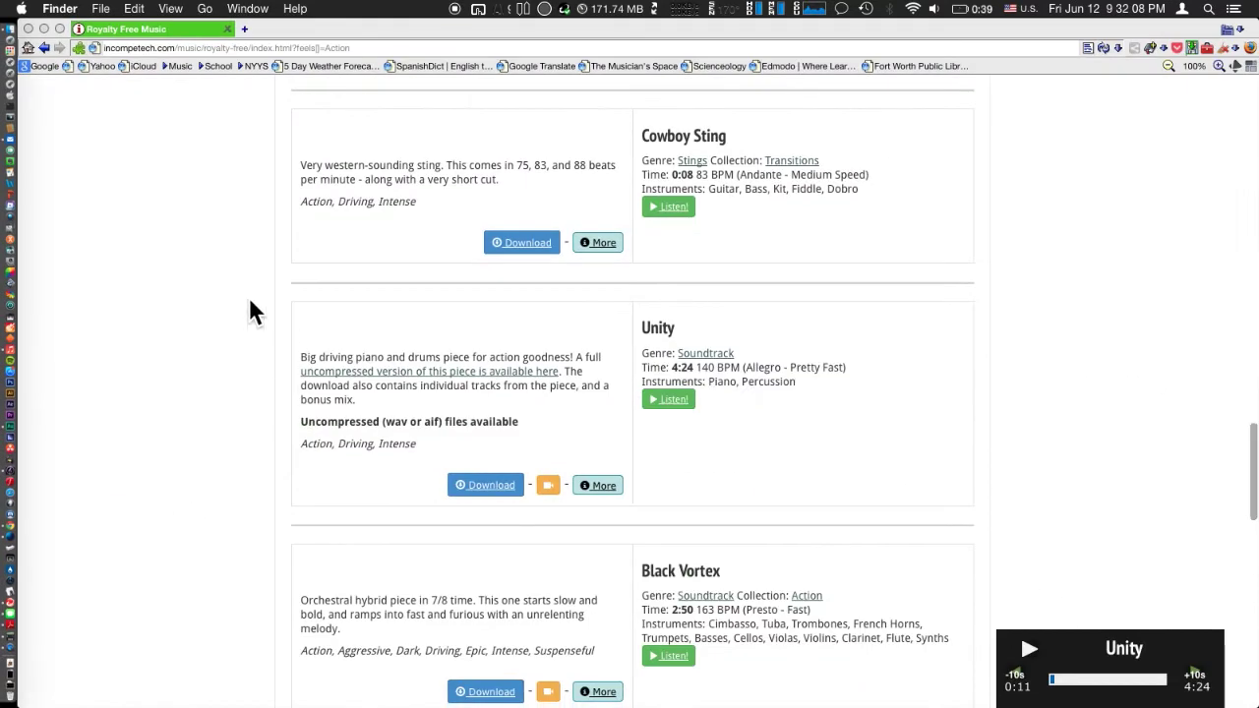
Step: Close the Incompetech browser window and launch Adobe Audition from the Dock
left_click(226, 29)
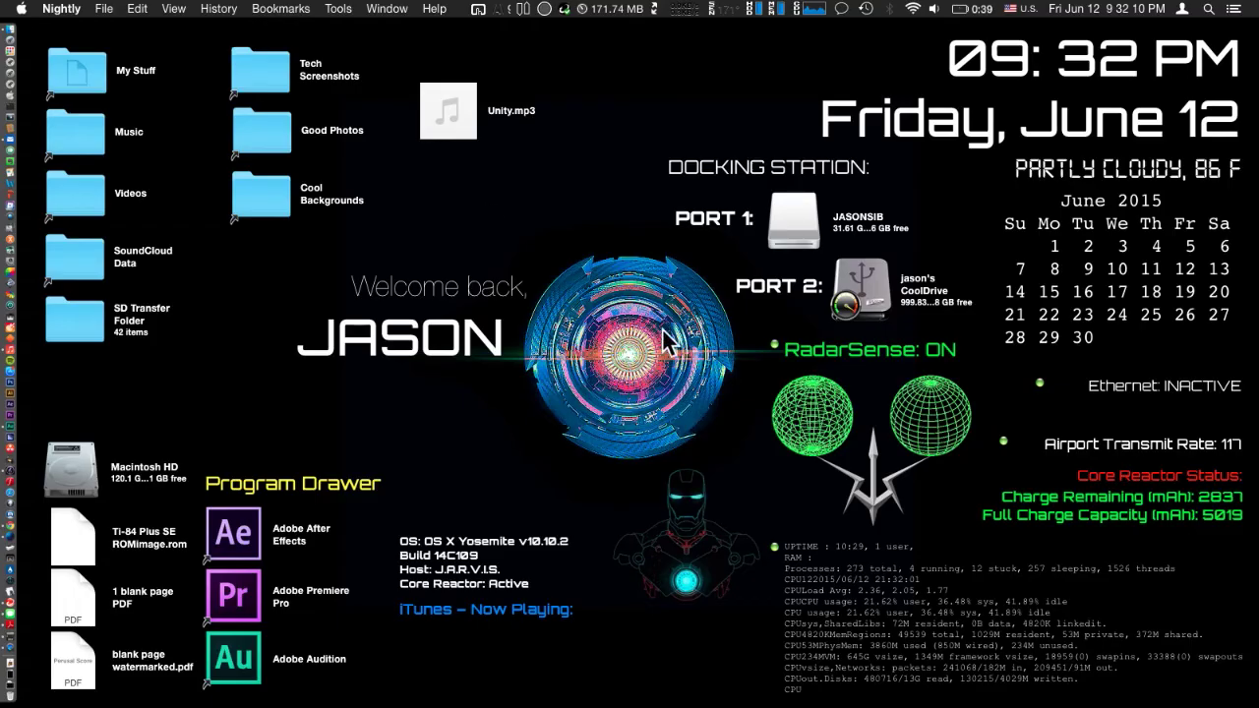
left_click(613, 315)
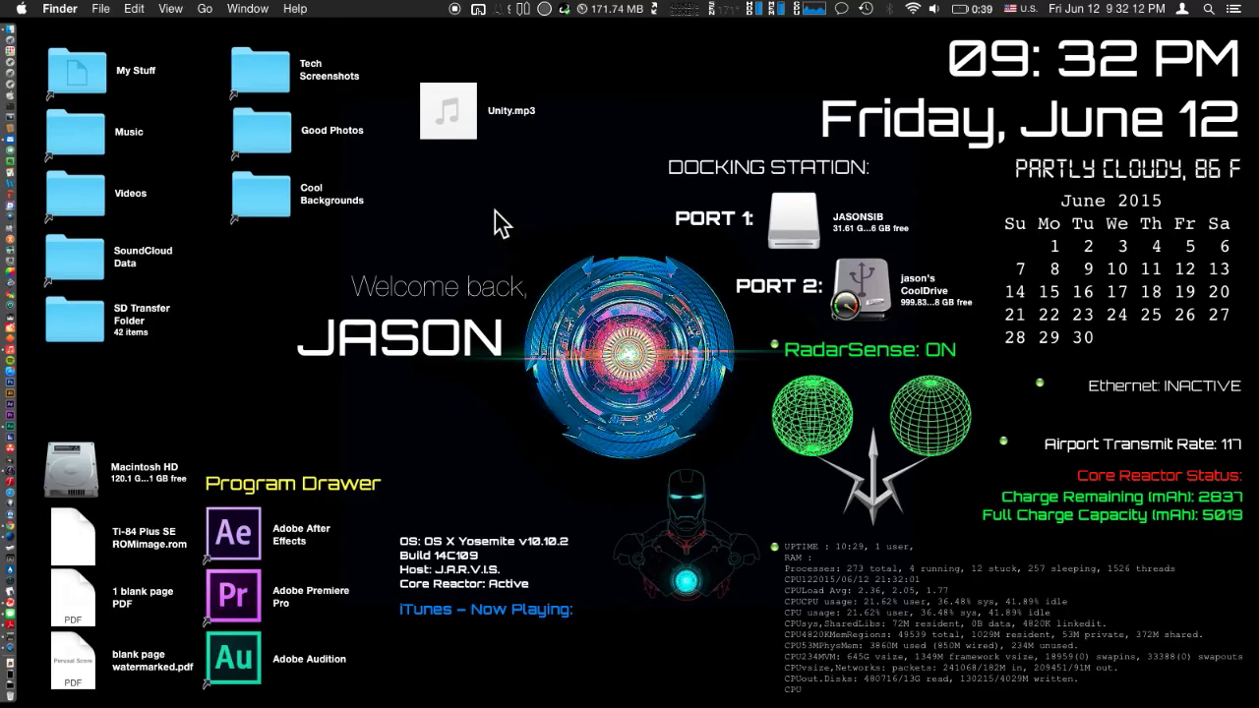
left_click(10, 433)
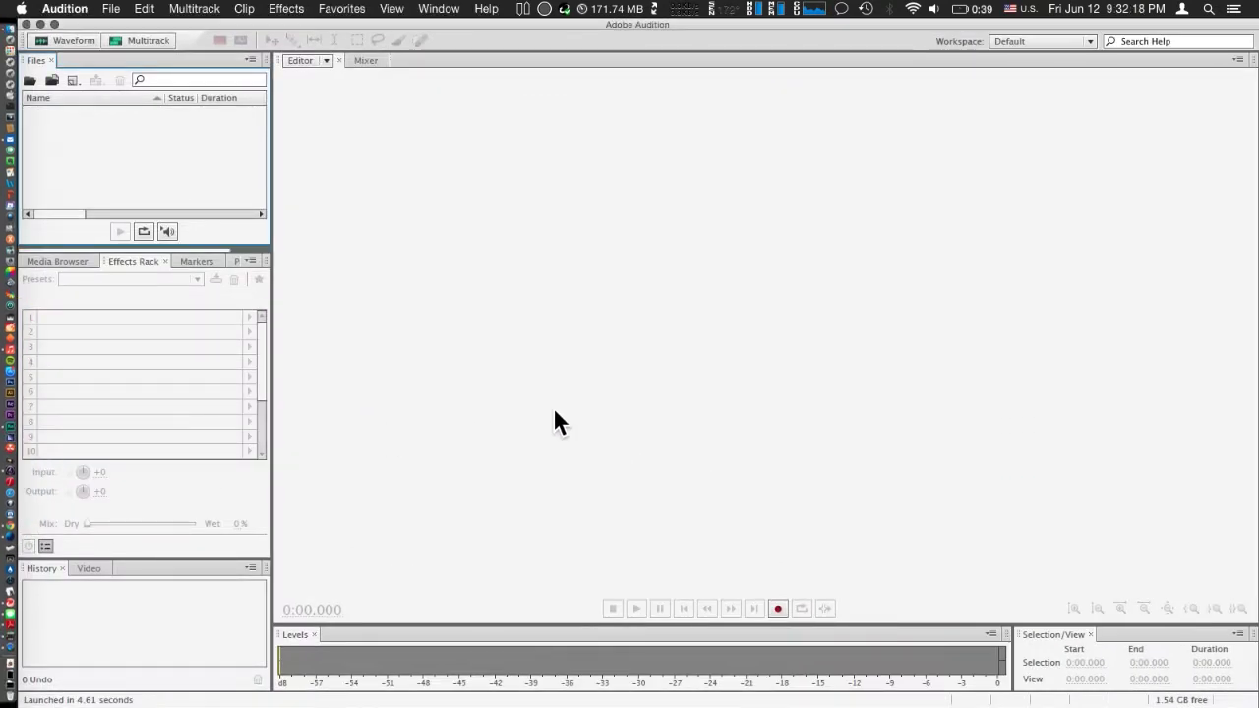
Step: Drag Unity.mp3 from the Desktop into Audition's waveform editor
key("F11")
left_click_drag(470, 116, 622, 177)
key("F11")
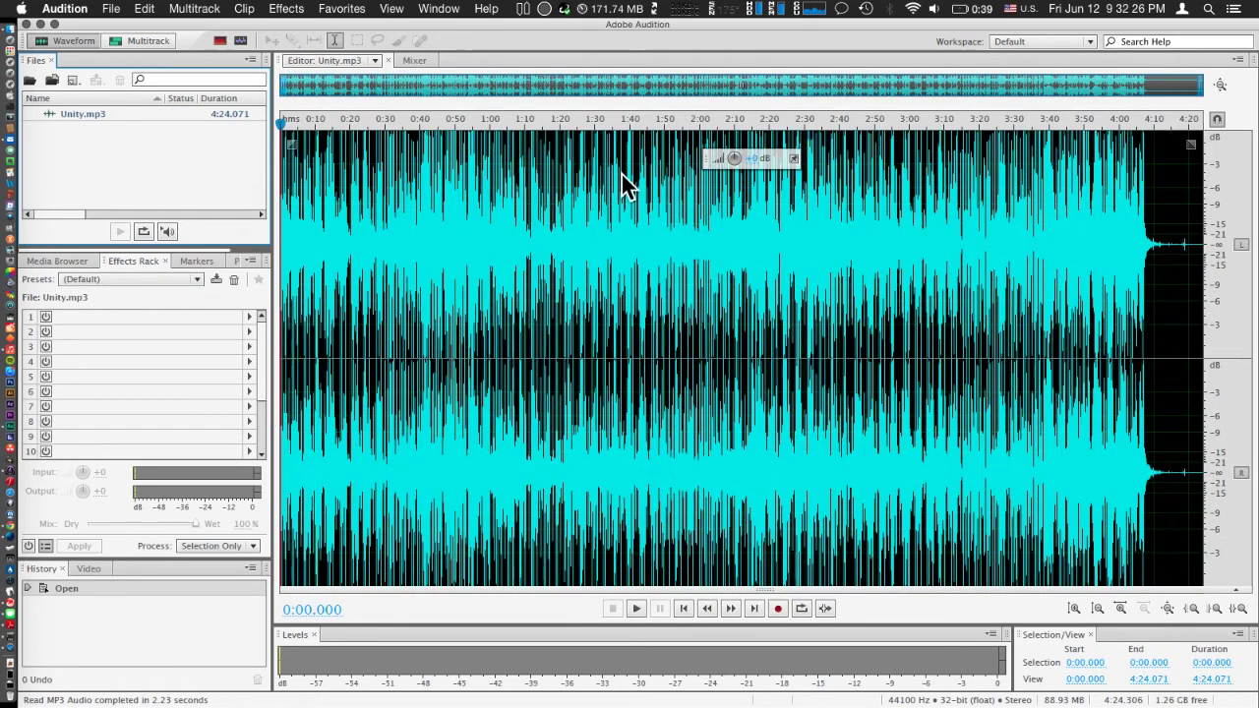
Step: Play the song's opening seconds from 0:00, then reset the playhead to the start
left_click_drag(538, 268, 706, 275)
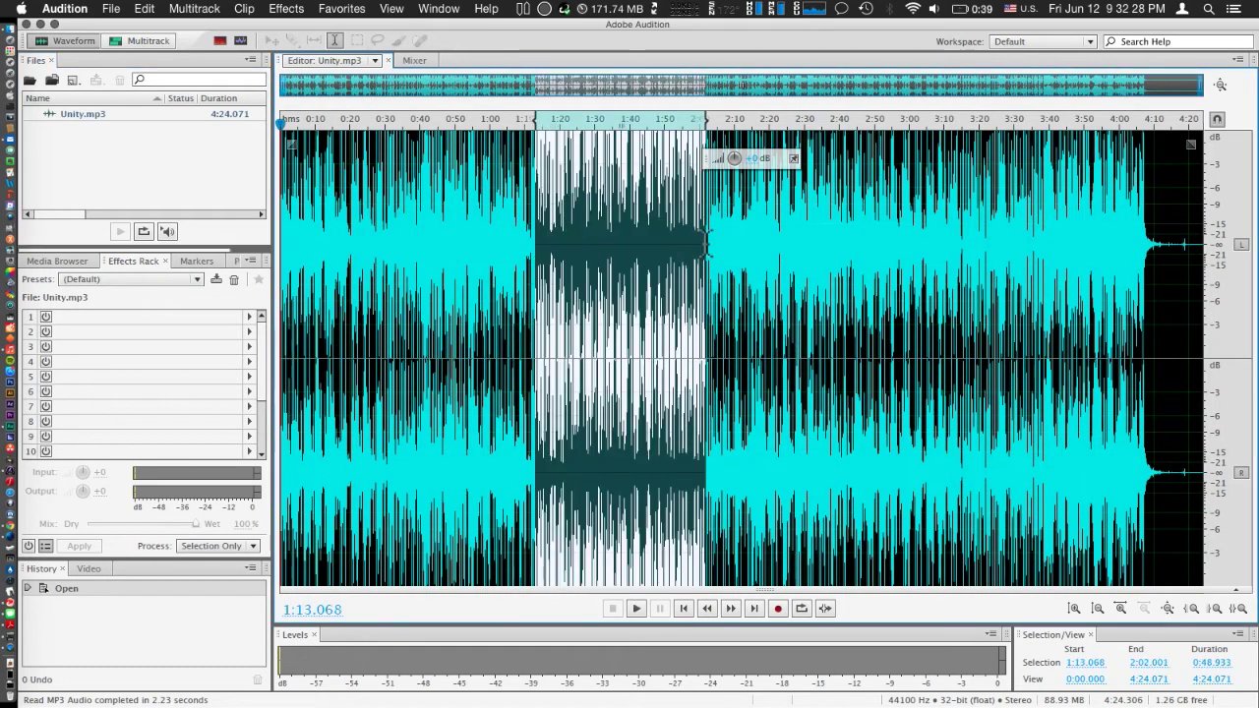
left_click(452, 295)
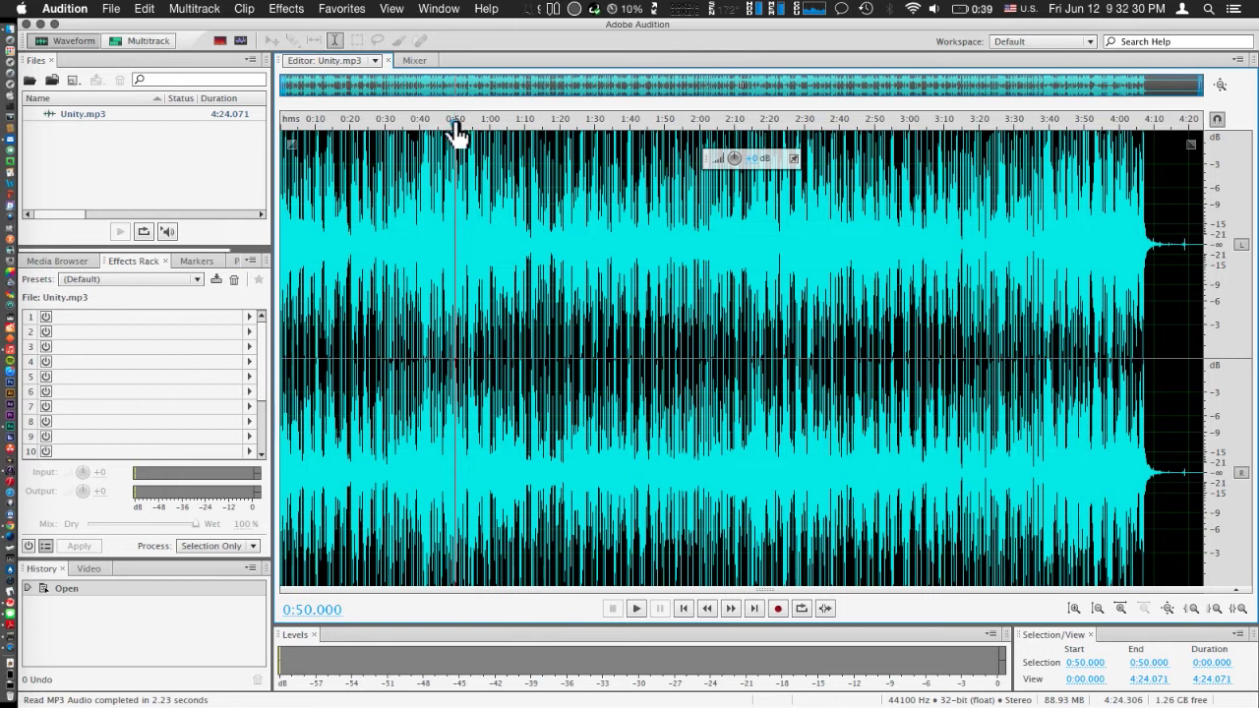
left_click_drag(455, 128, 229, 137)
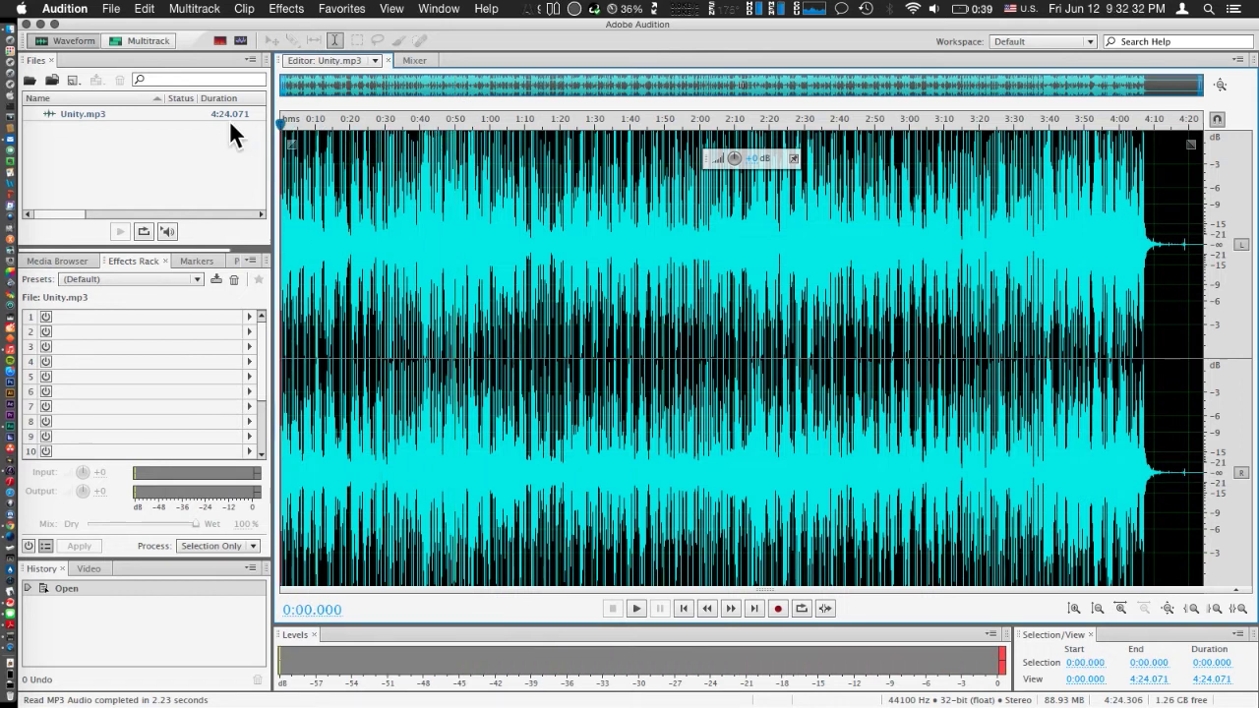
key("space")
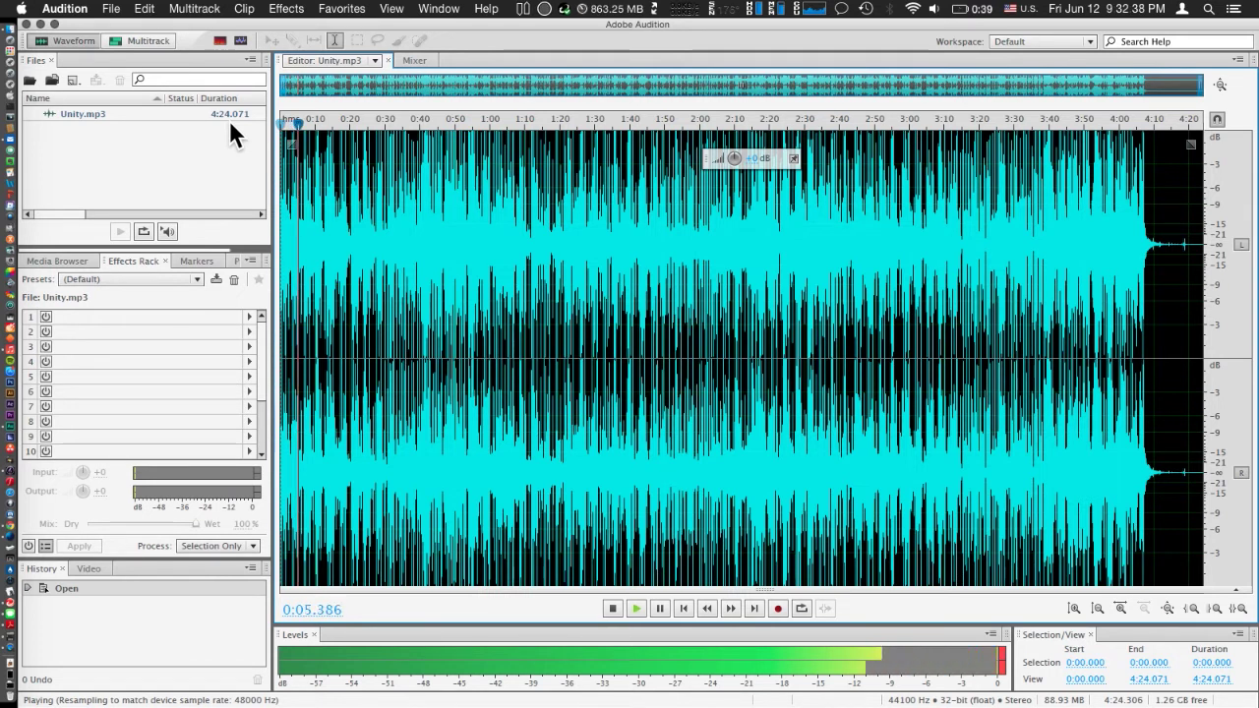
key("space")
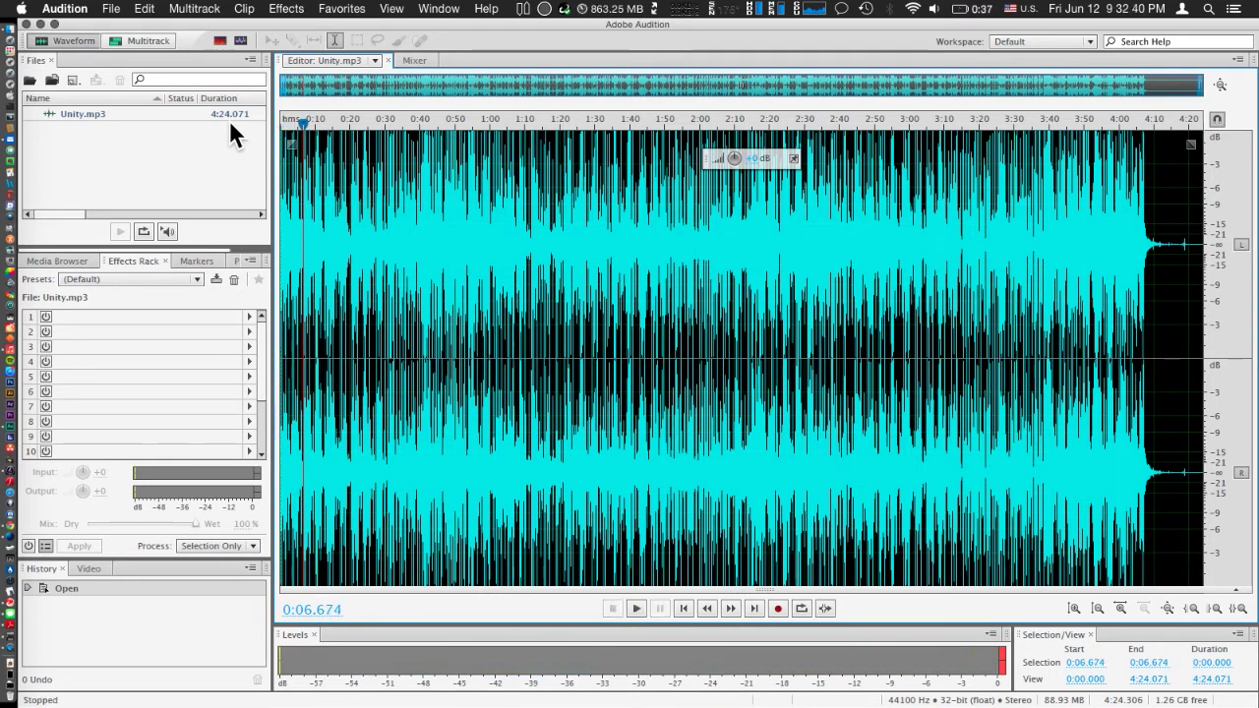
left_click_drag(308, 123, 272, 127)
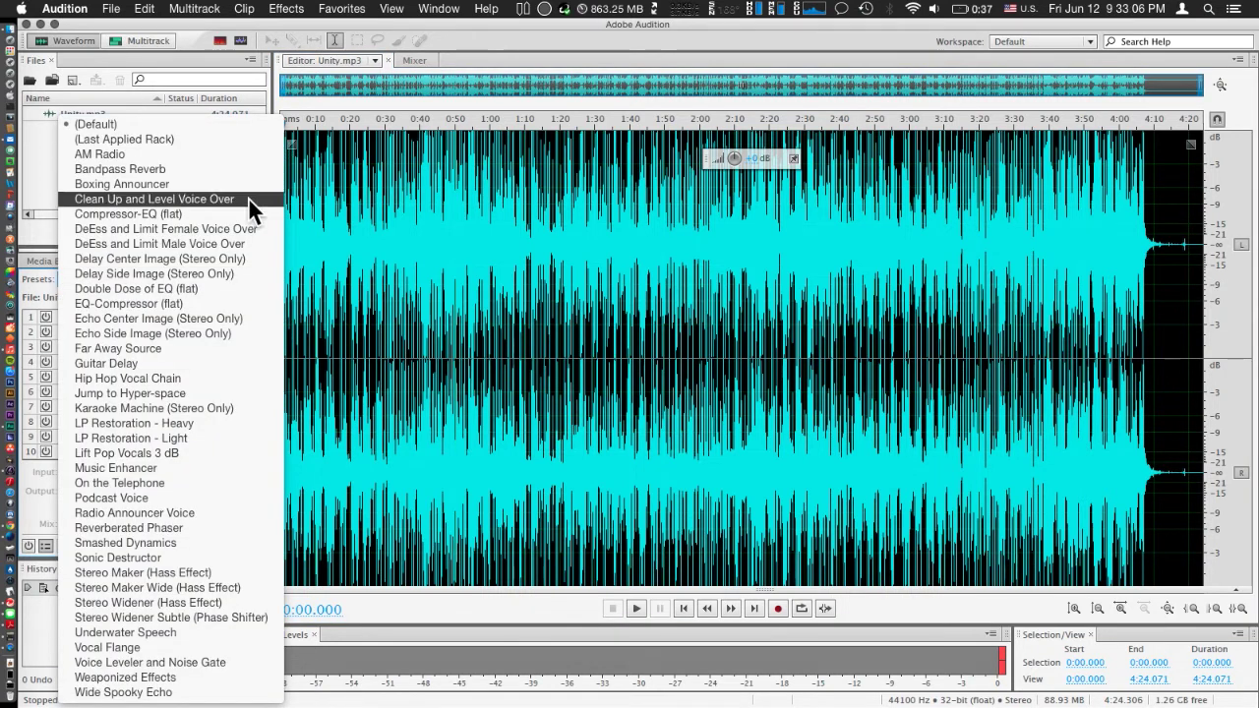
Step: Apply the Music Enhancer rack preset, accept the alert, and preview it from the start
left_click(166, 466)
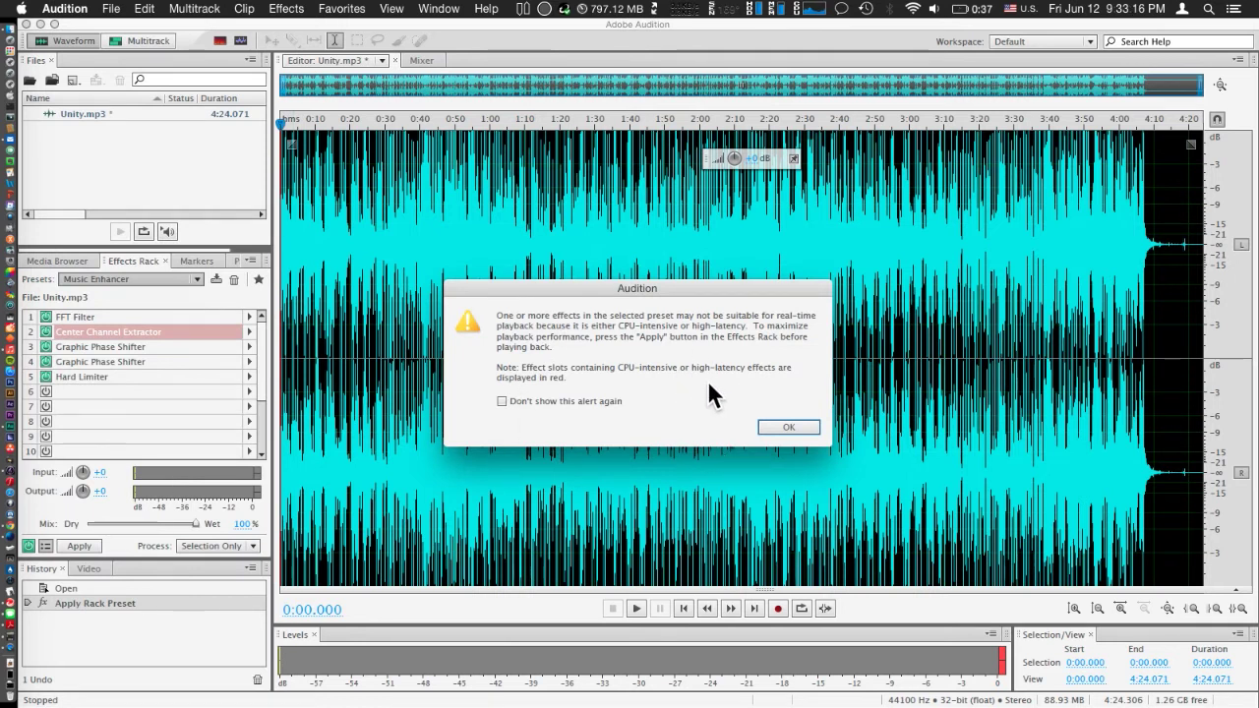
left_click(787, 428)
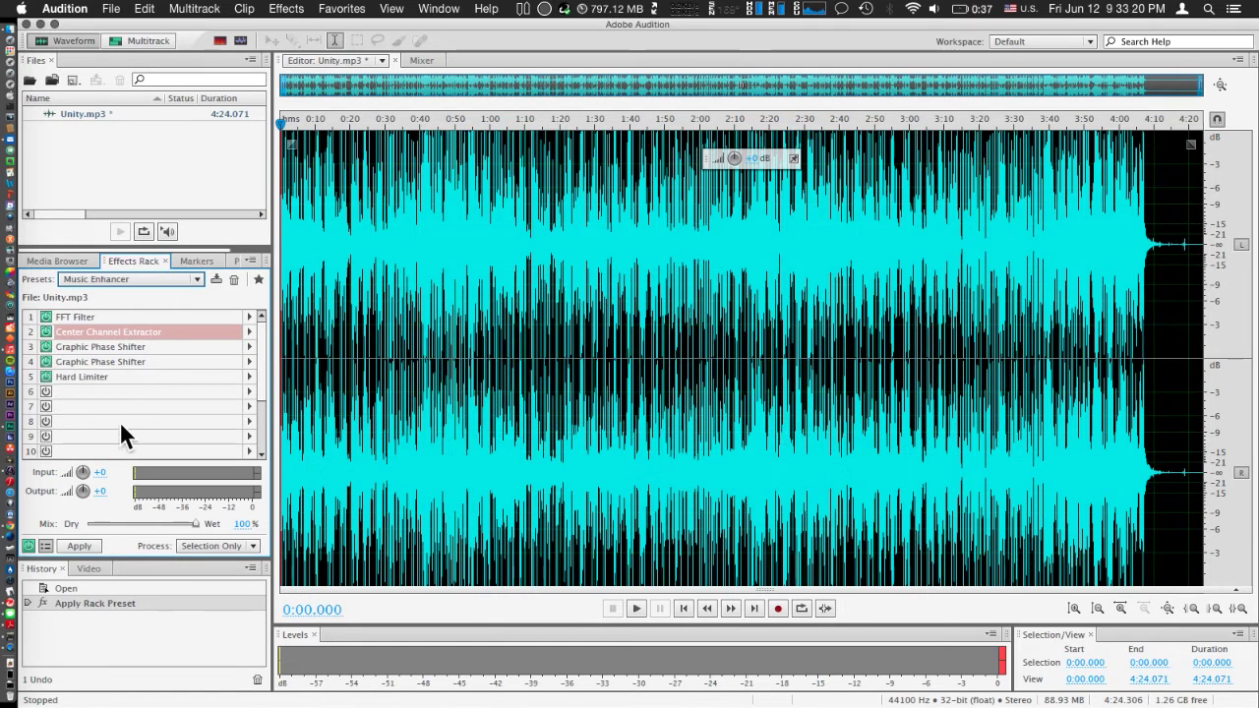
key("space")
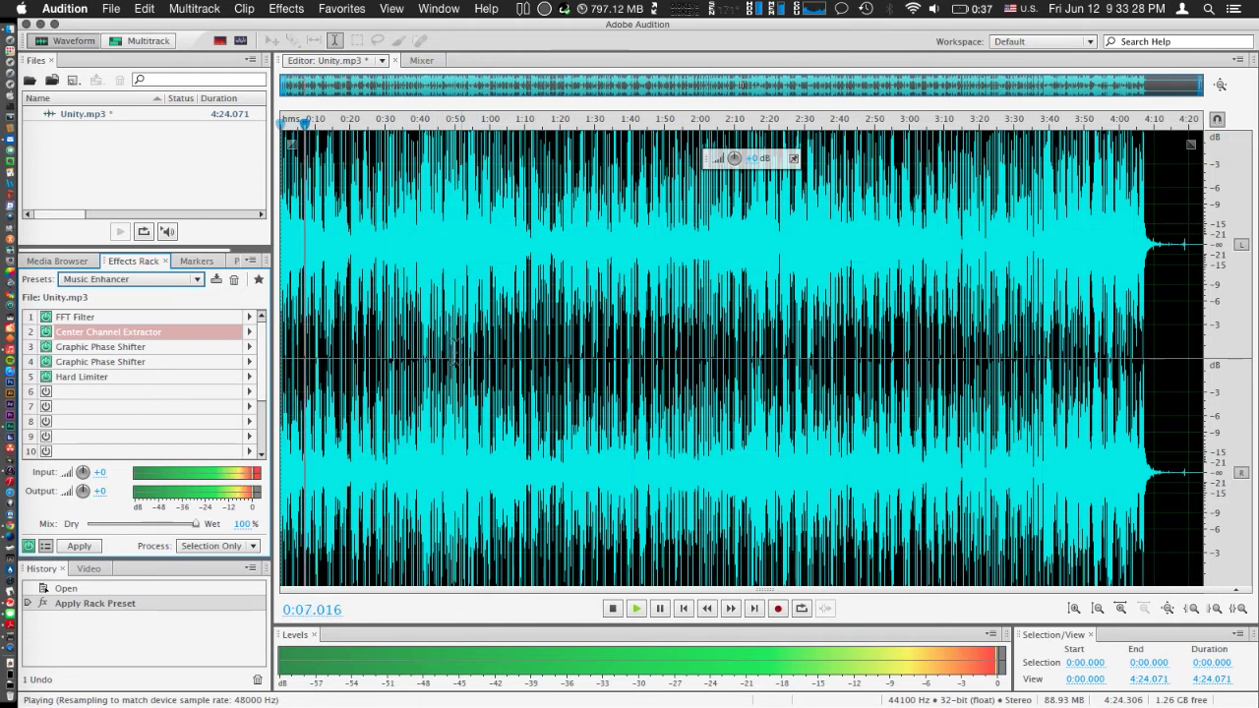
key("space")
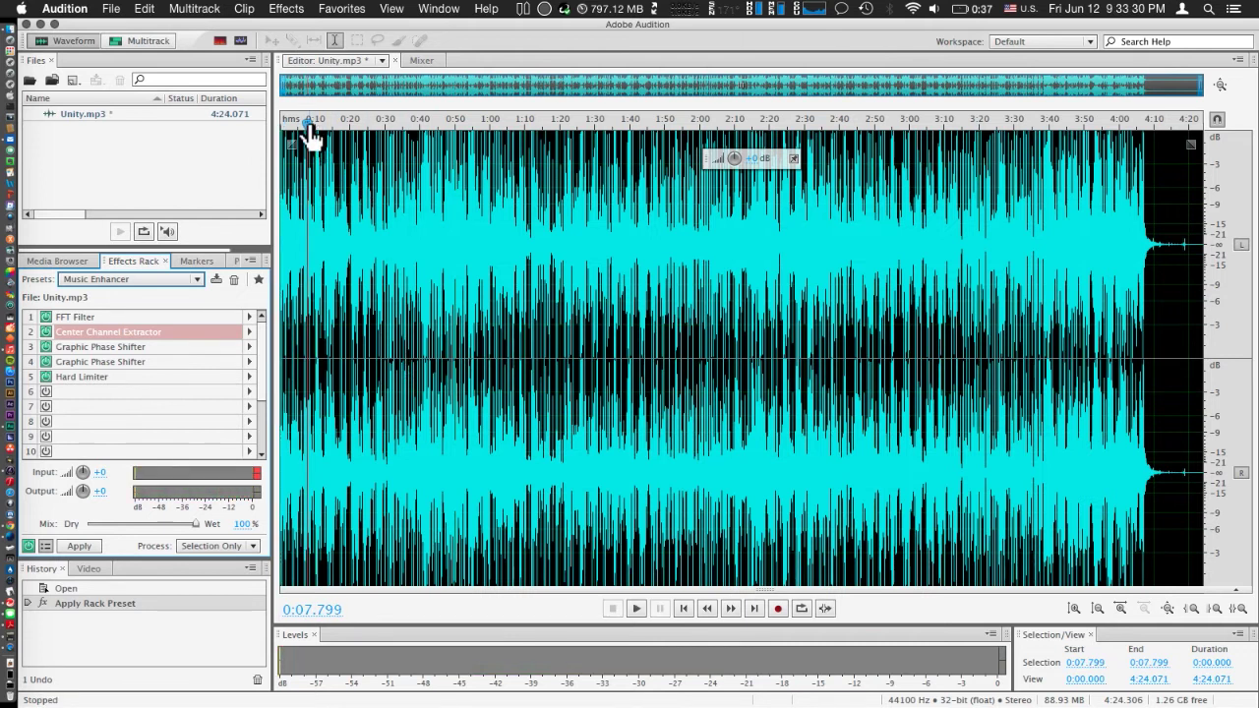
key("space")
key("Home")
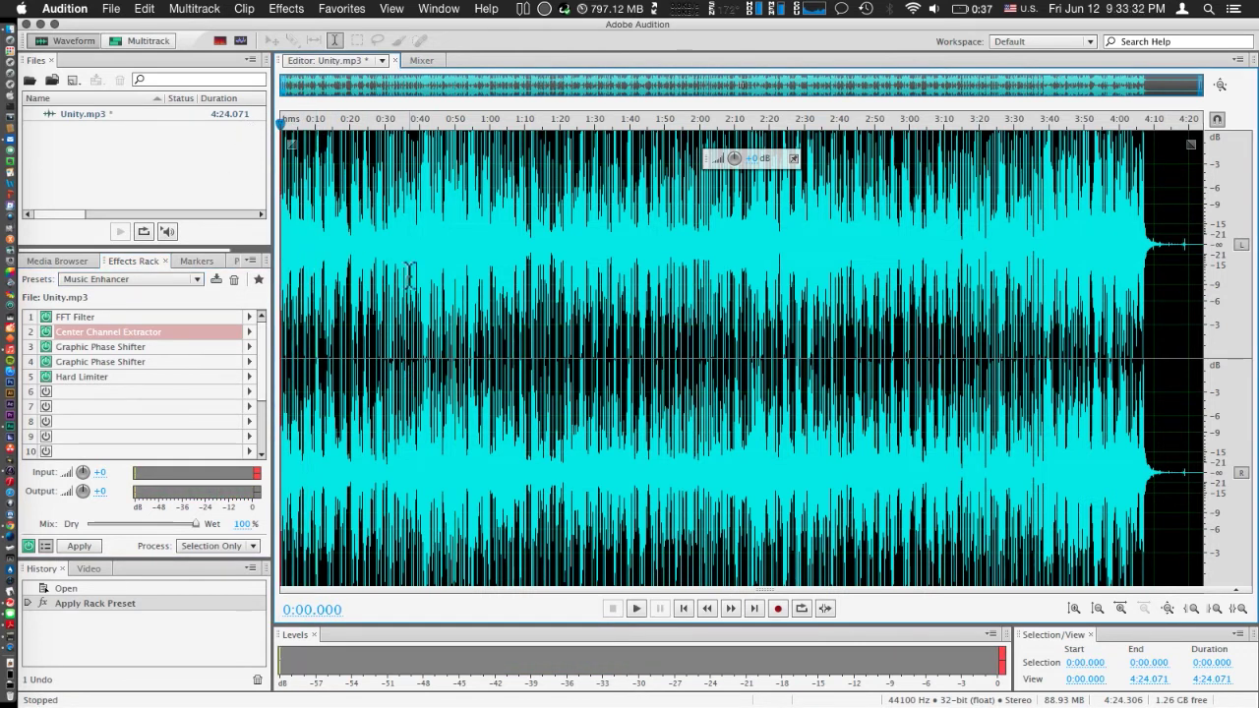
Step: Switch the rack to Radio Announcer Voice and play a short preview
left_click(140, 280)
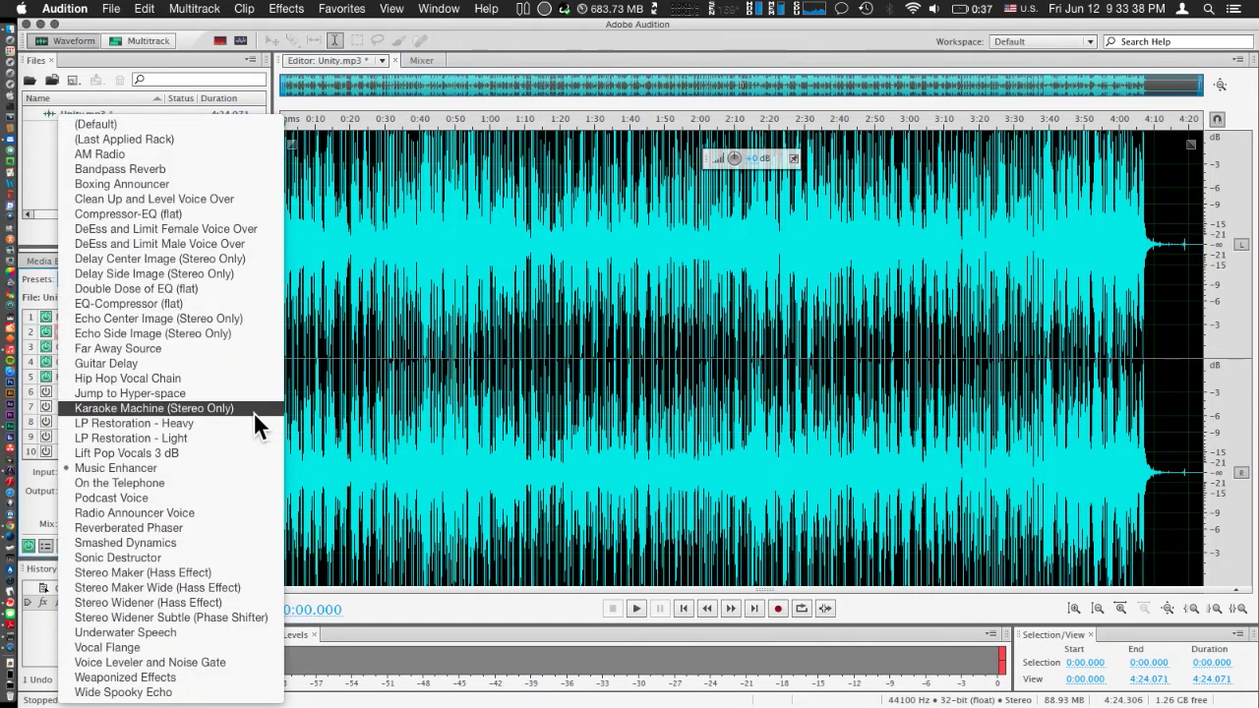
left_click(204, 513)
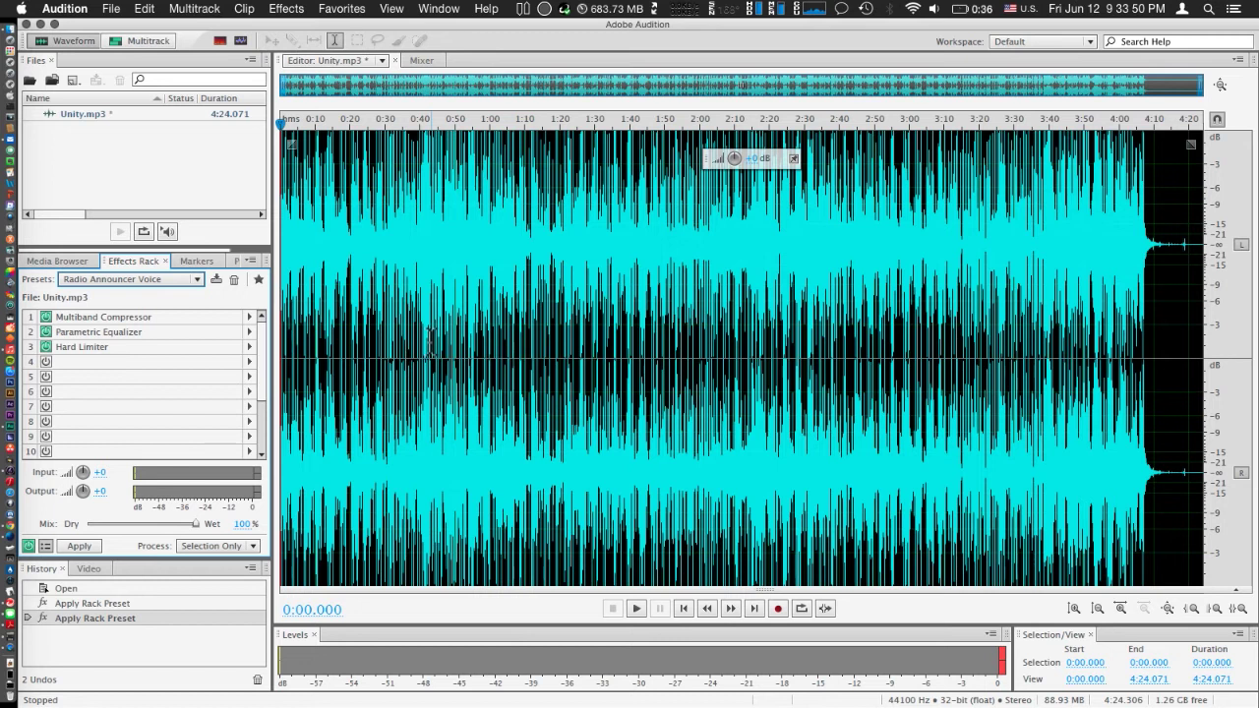
key("space")
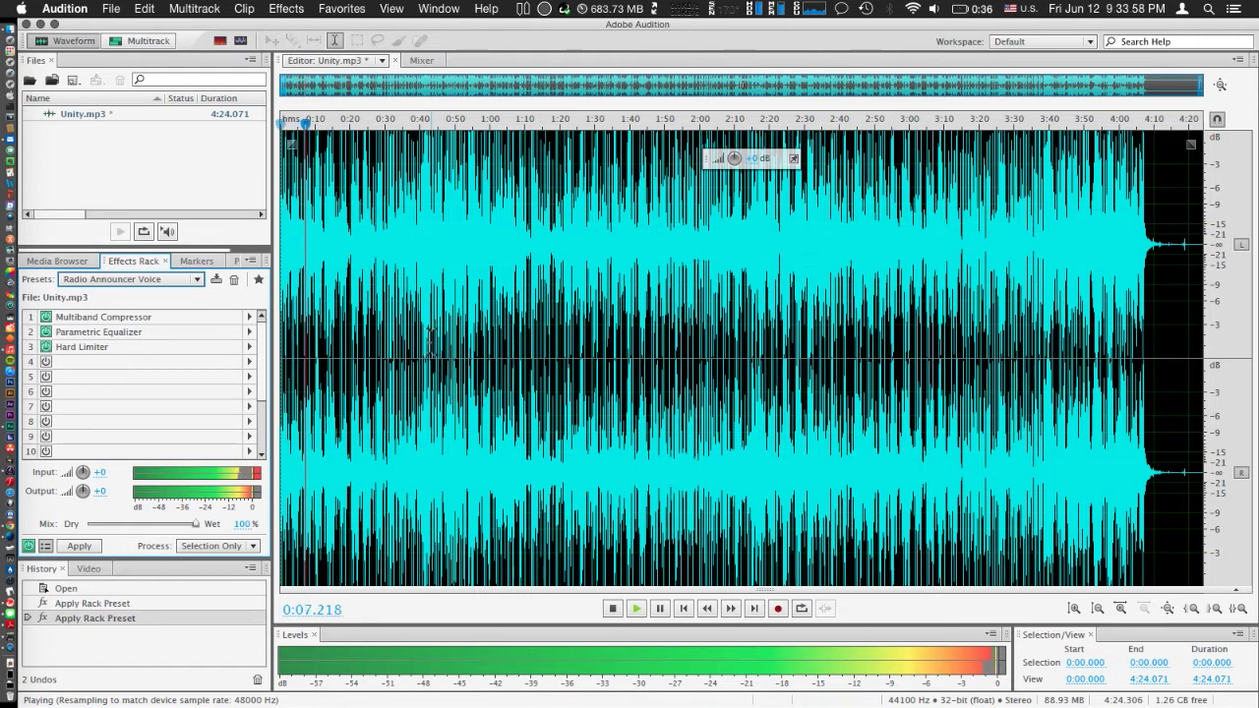
key("space")
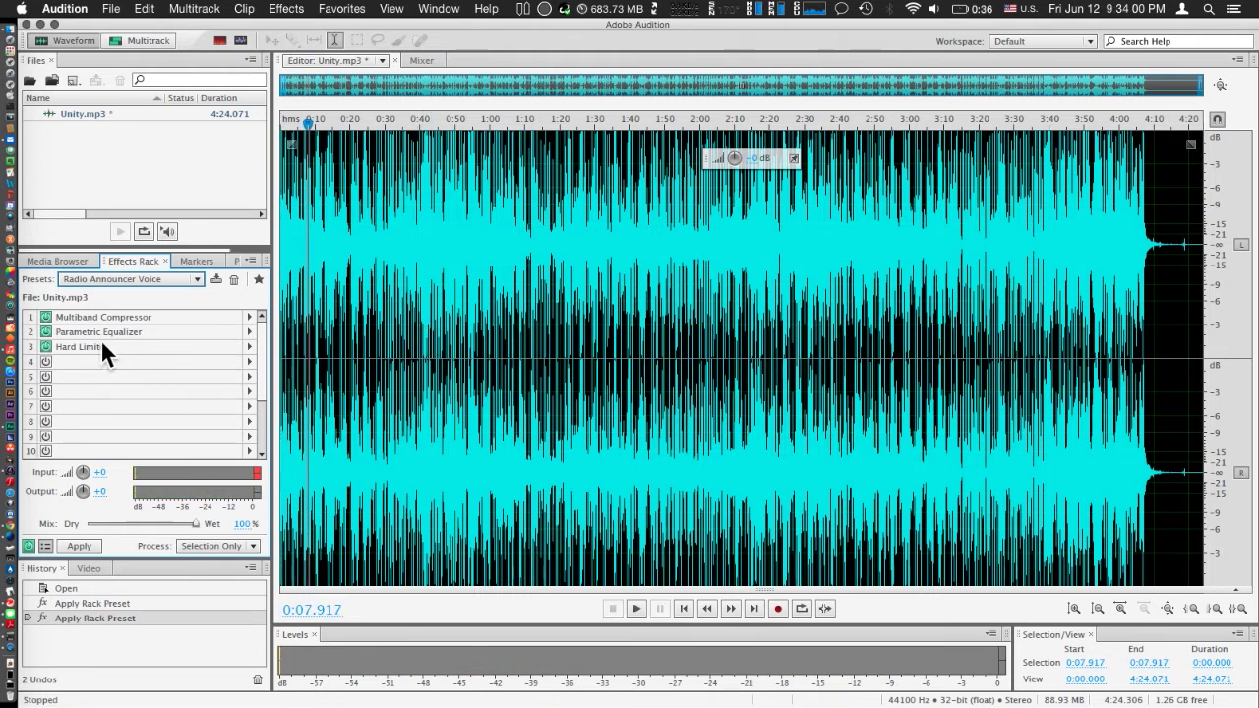
left_click(179, 279)
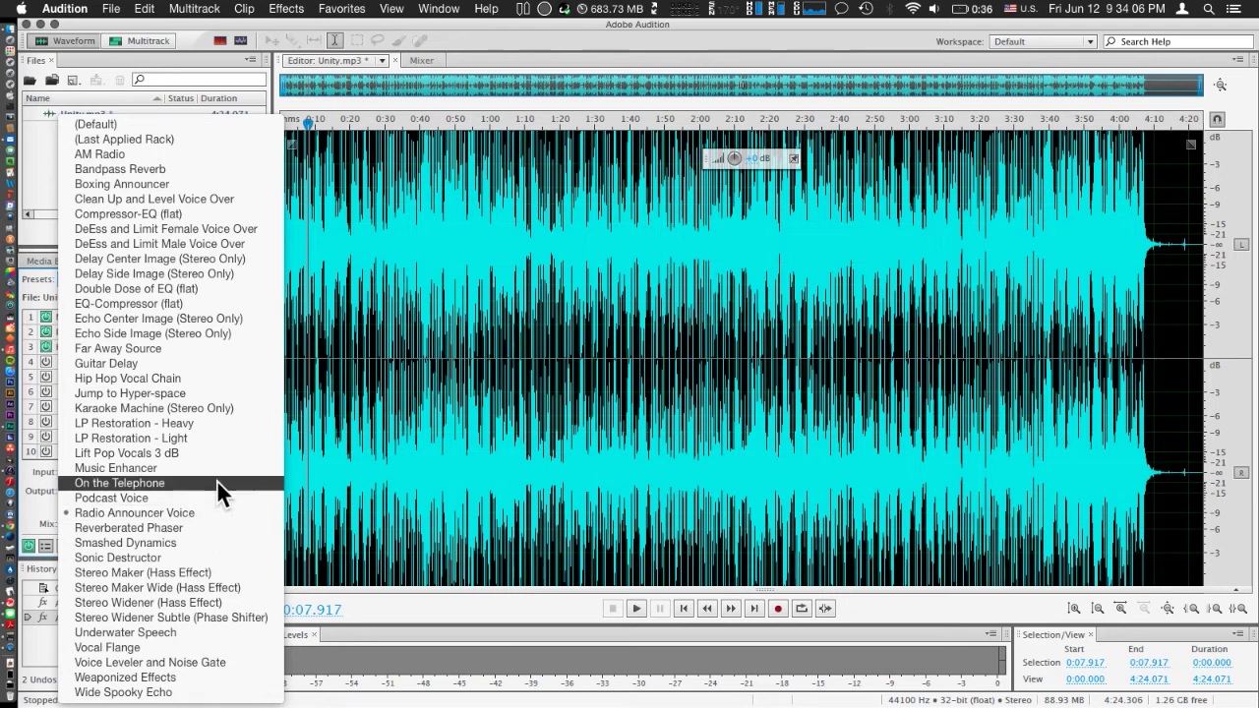
Step: Load Karaoke Machine (Stereo Only), accept the alert, and preview it from the start
left_click(237, 409)
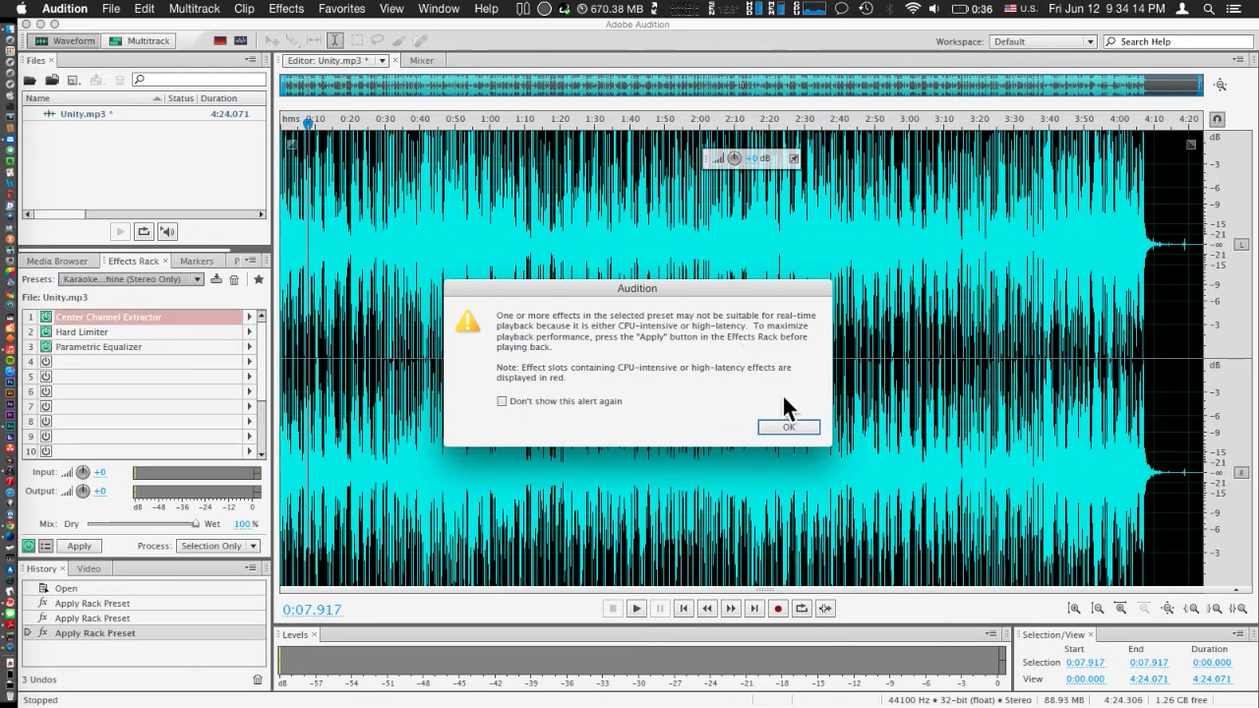
left_click(788, 429)
left_click_drag(307, 124, 281, 124)
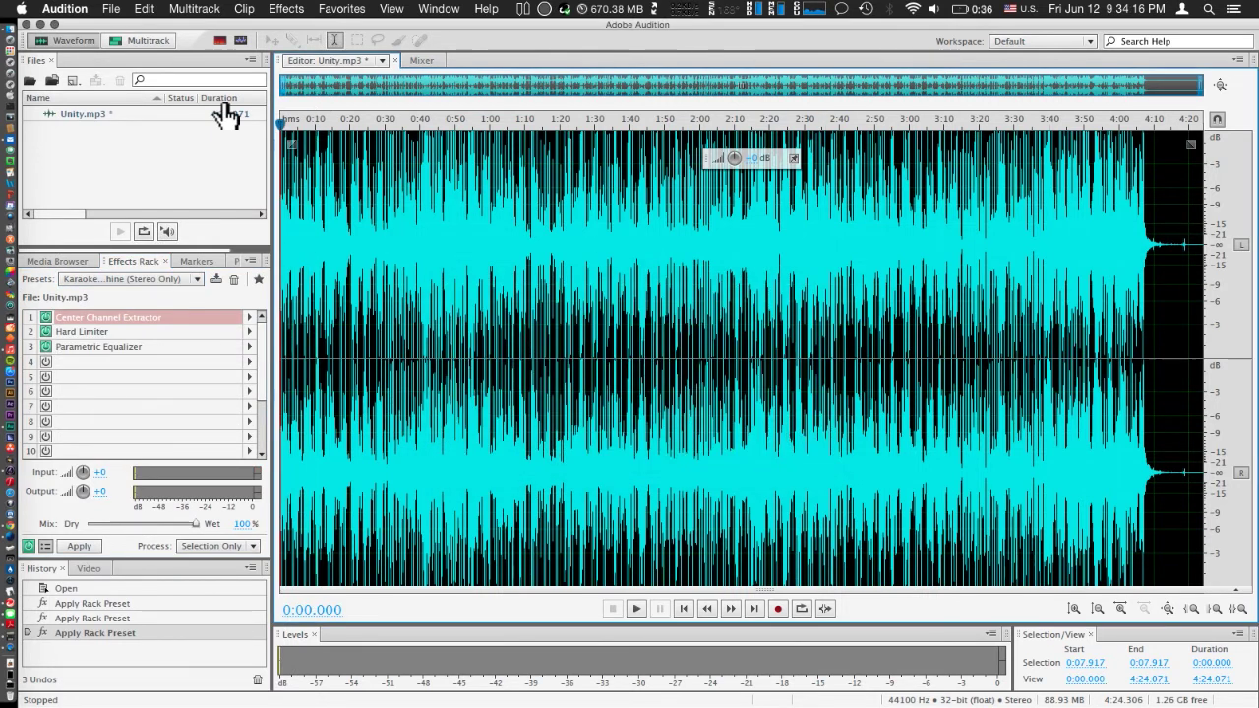
key("space")
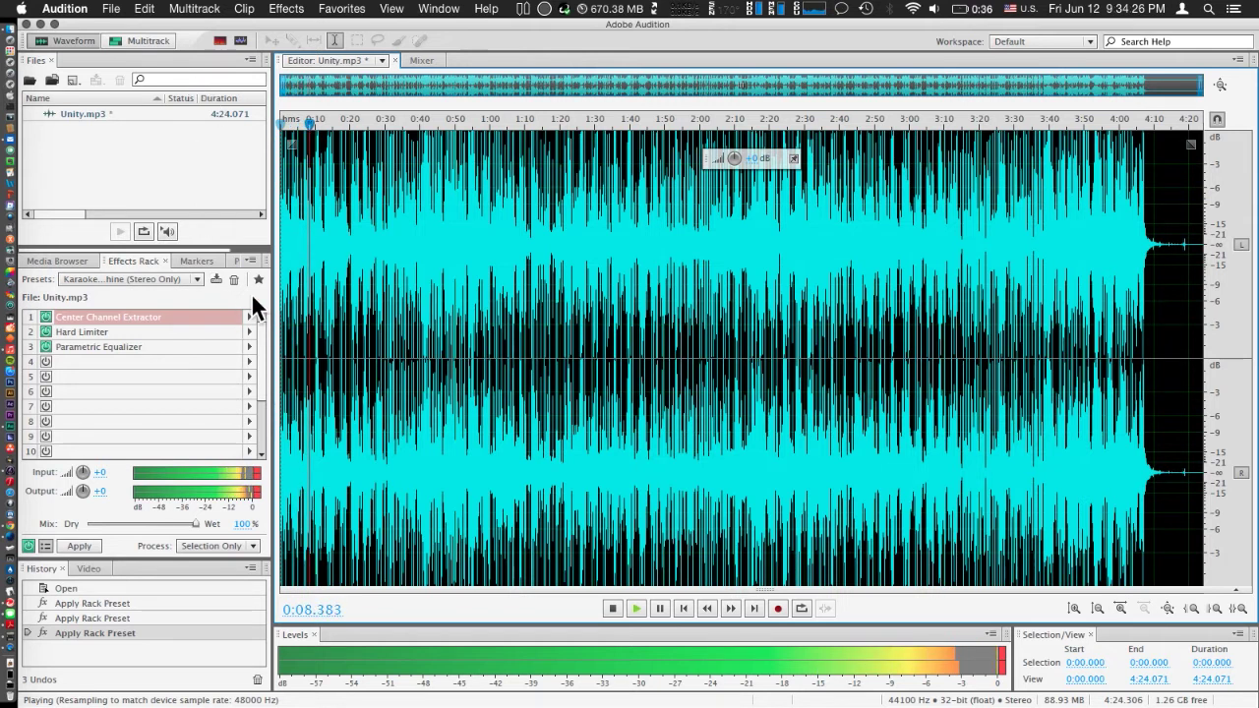
key("space")
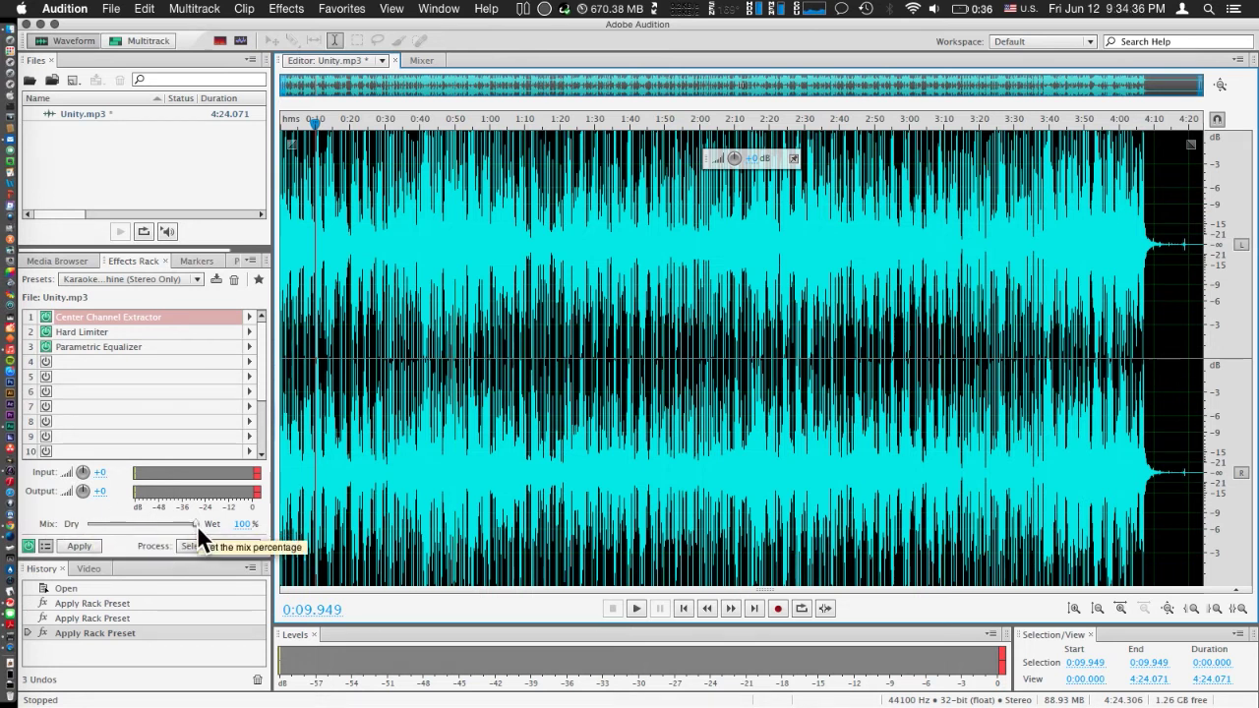
Step: Sweep the rack's Dry/Wet mix during playback, finishing fully dry at 0% wet
key("space")
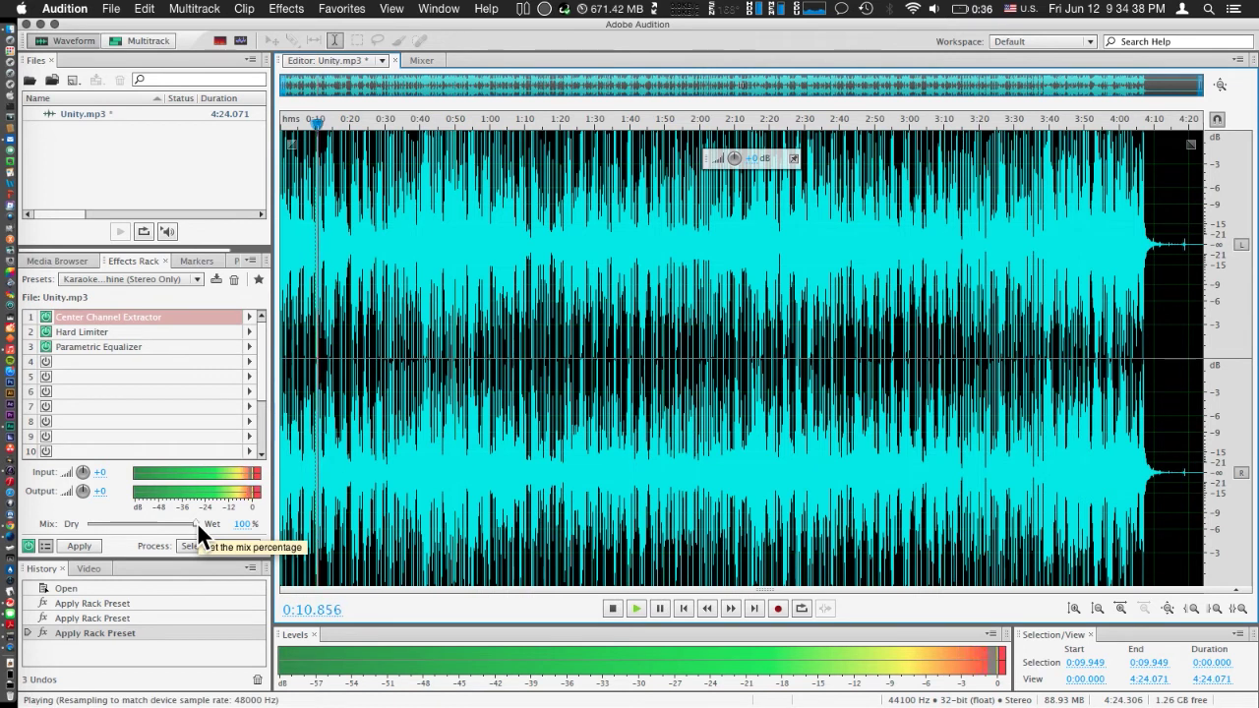
left_click_drag(192, 520, 140, 524)
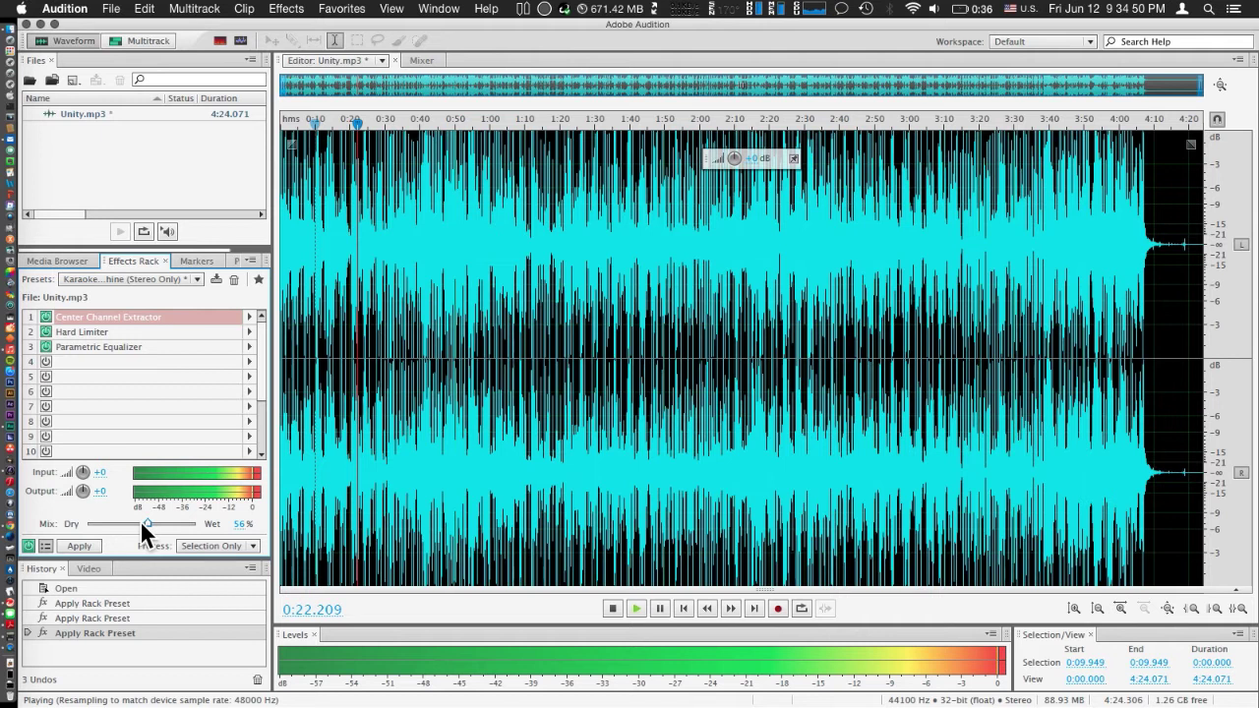
left_click_drag(141, 523, 233, 515)
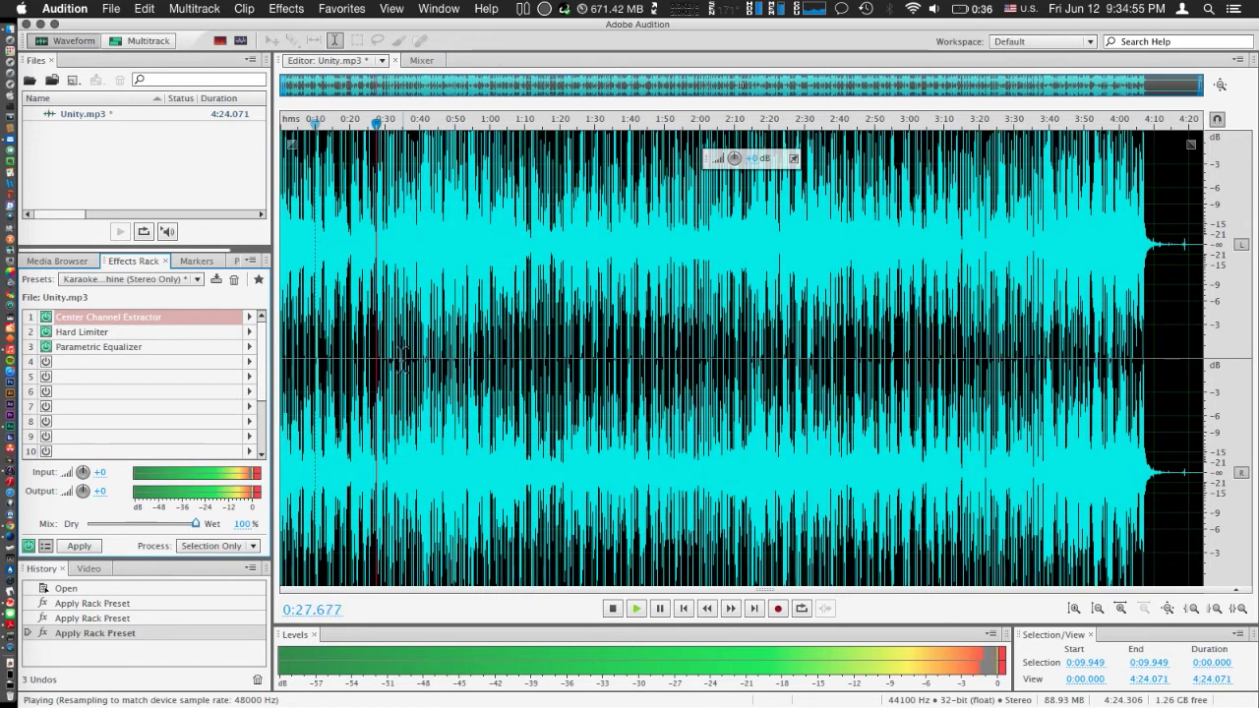
key("space")
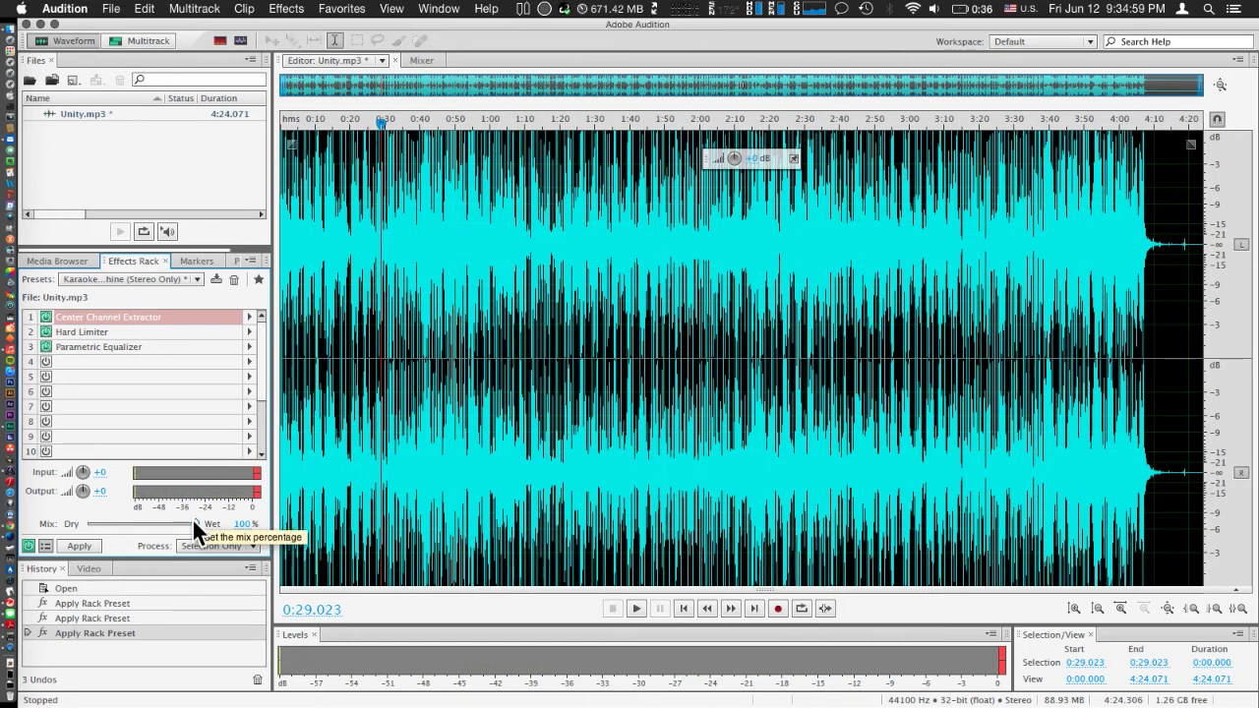
left_click_drag(193, 520, 57, 520)
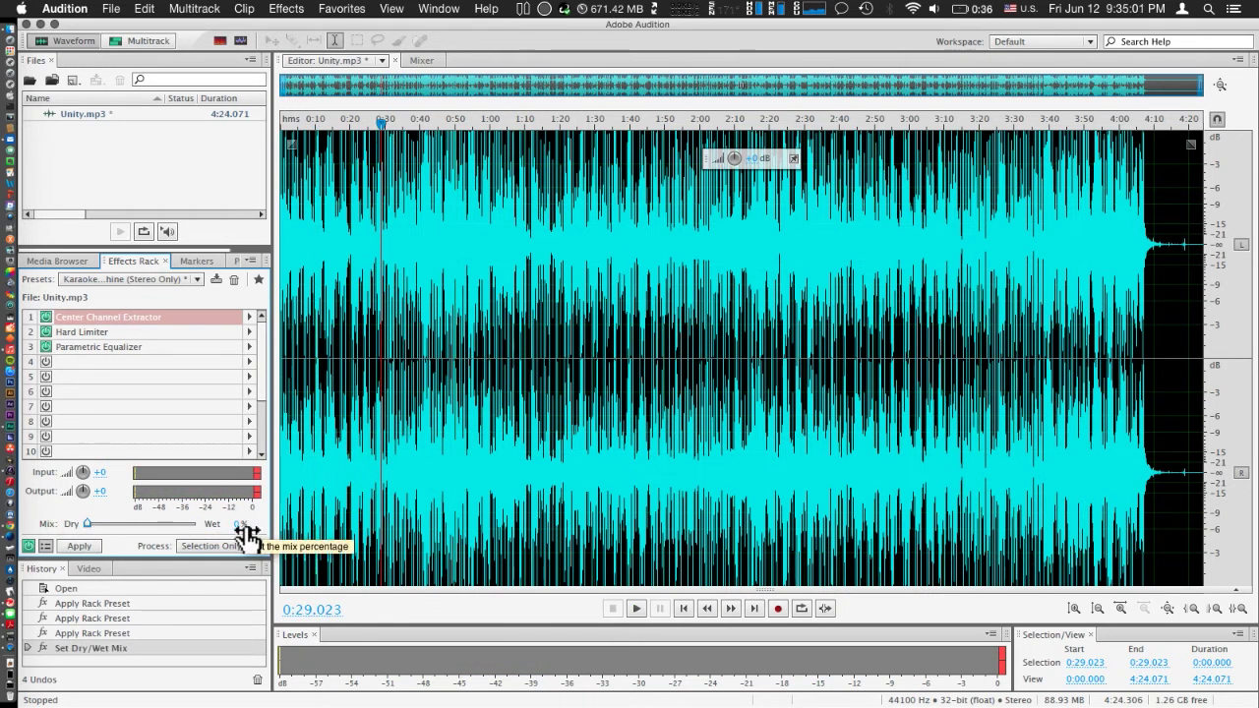
left_click(348, 136)
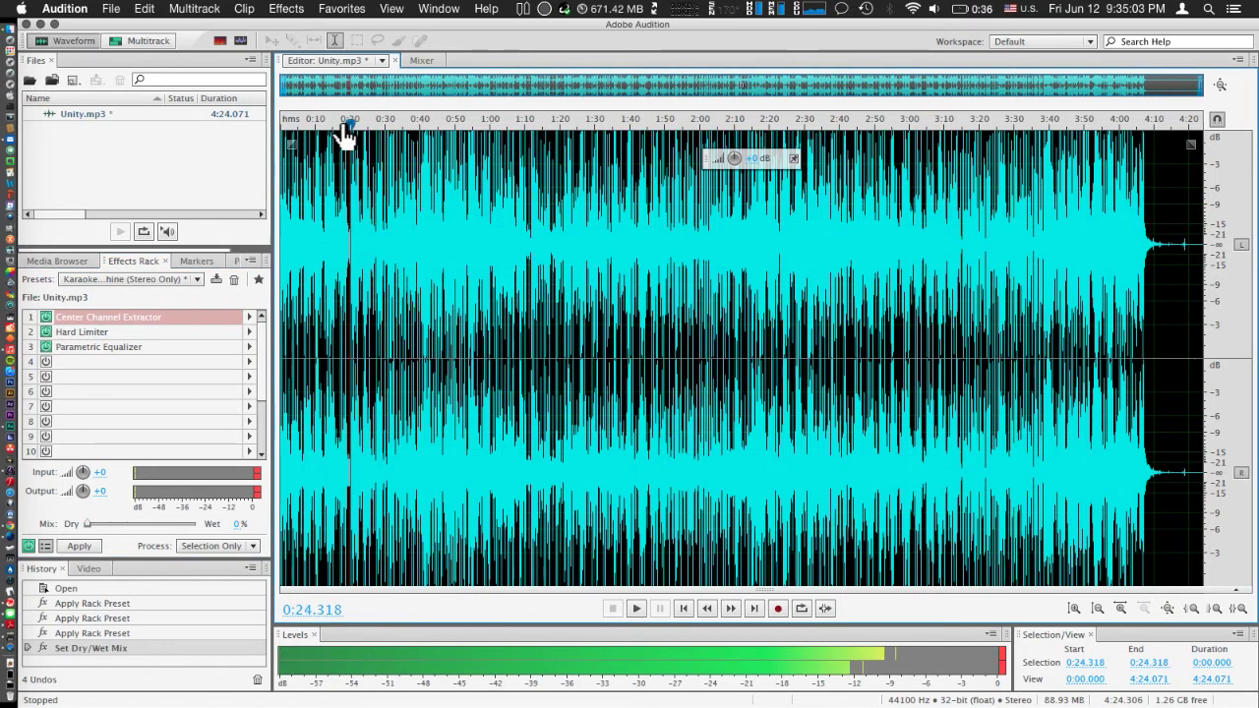
key("space")
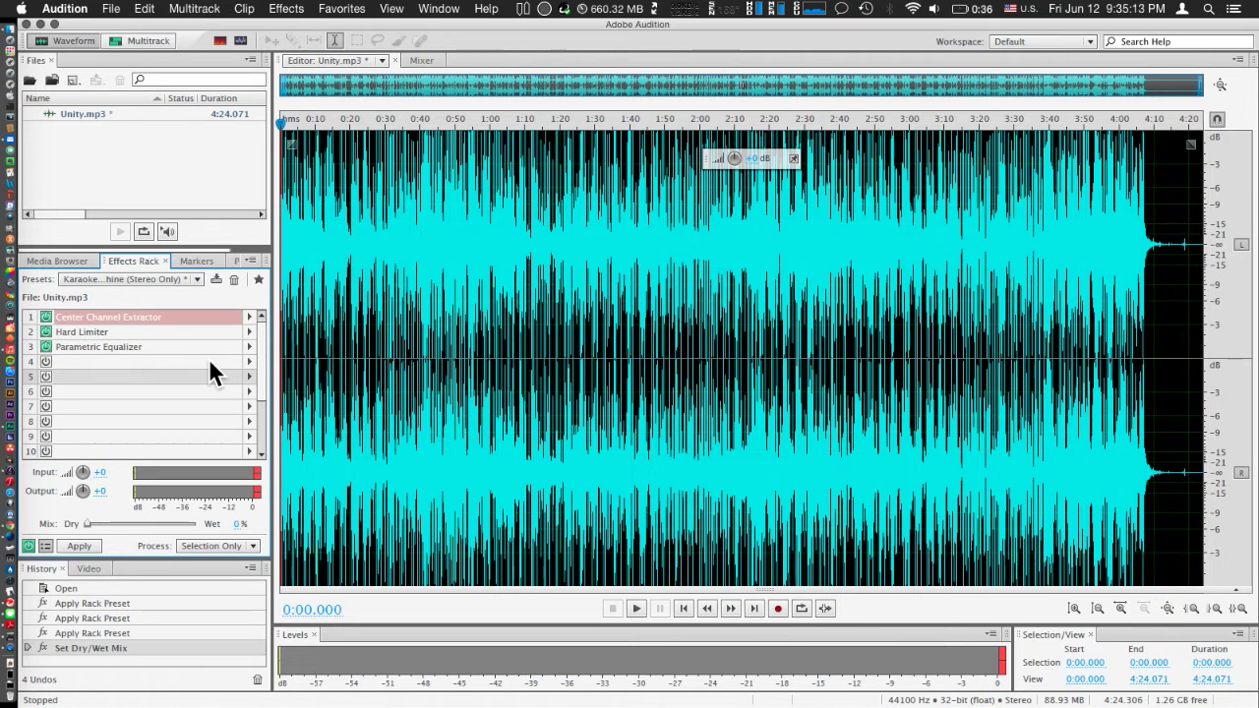
Step: Load and preview the Smashed Dynamics preset, then switch the rack to Sonic Destructor
left_click(196, 278)
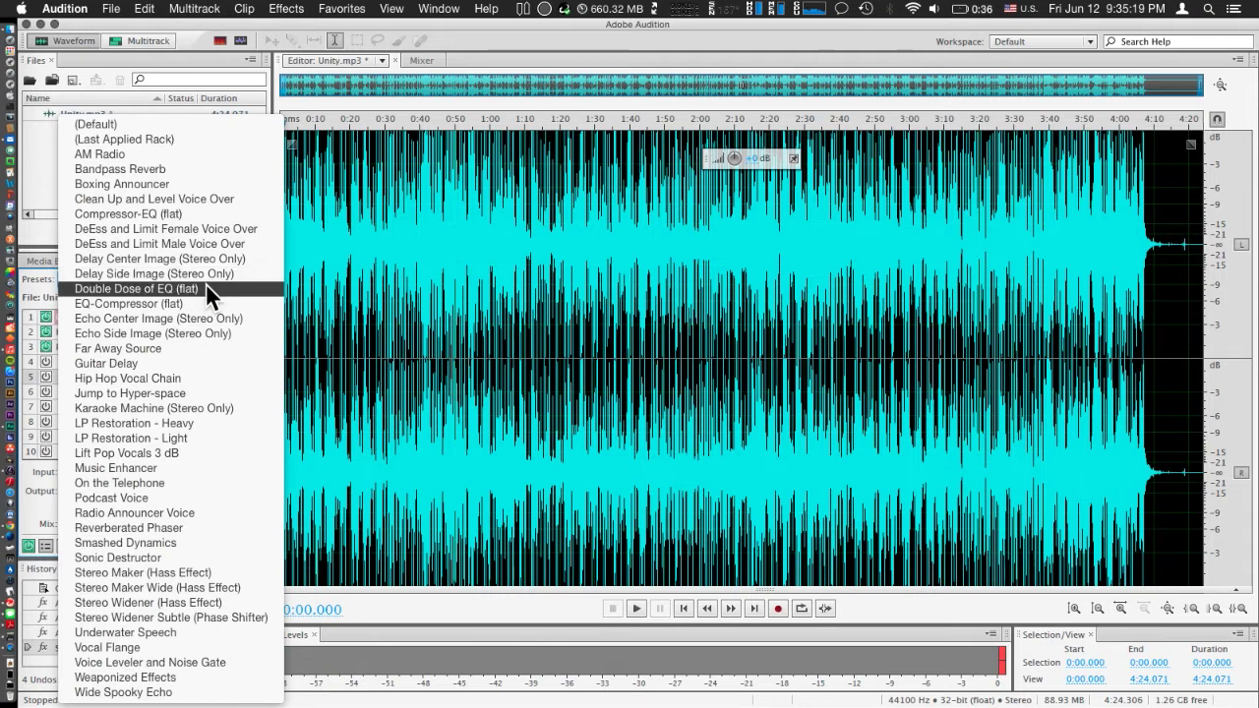
left_click(196, 543)
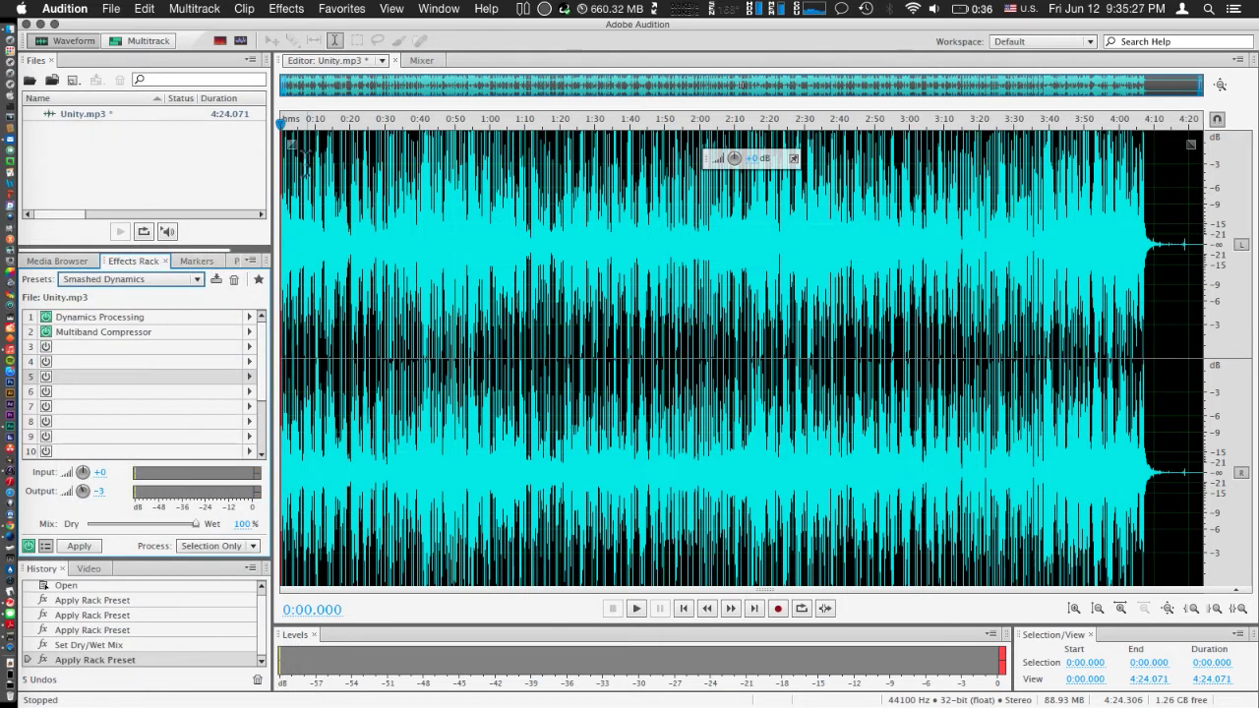
key("space")
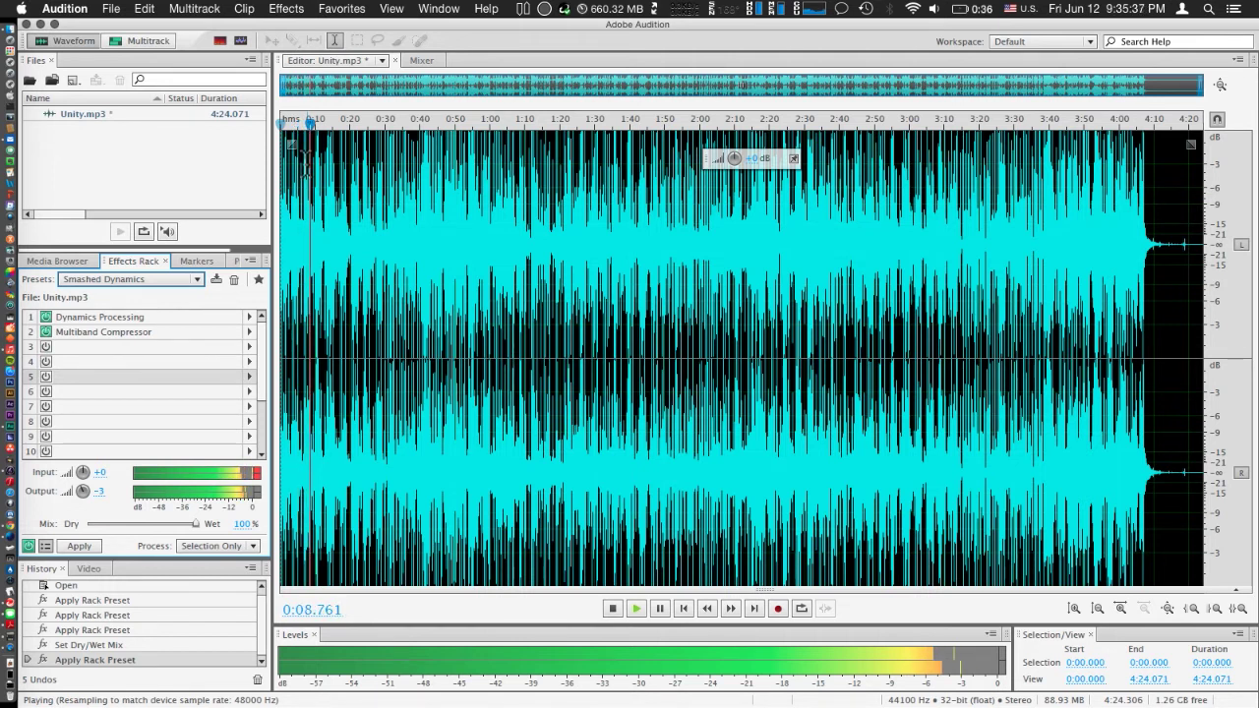
key("space")
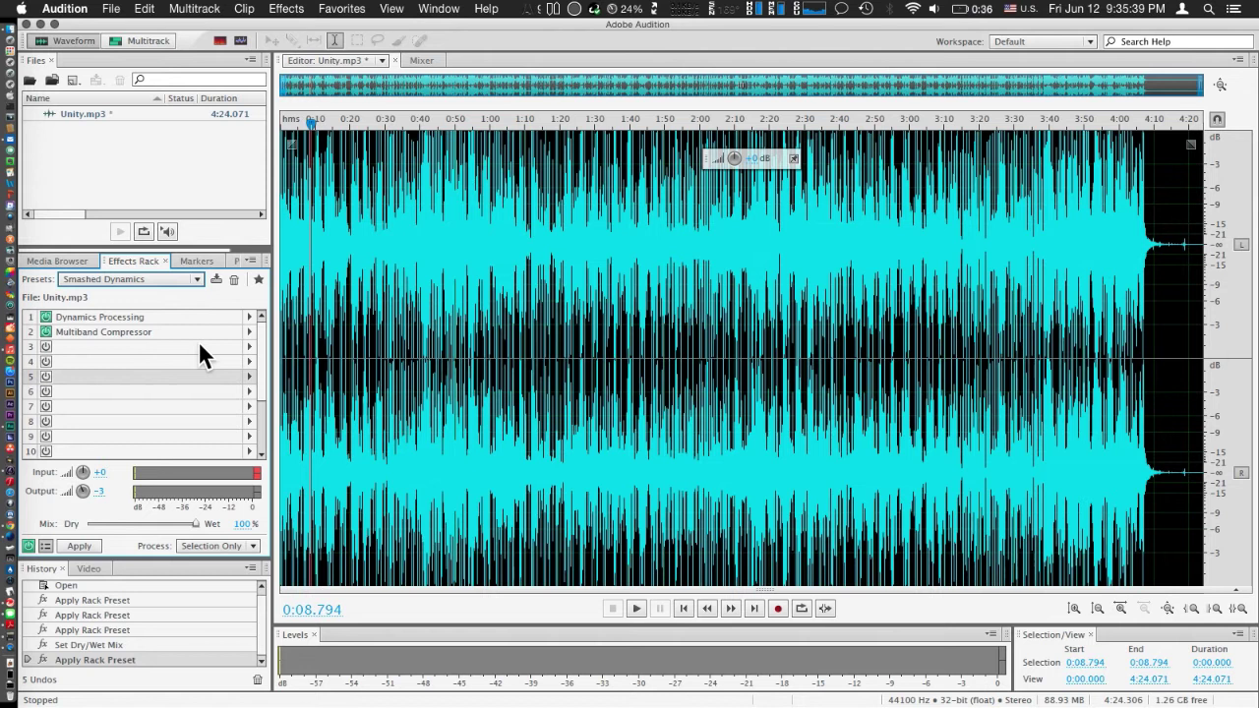
left_click(191, 279)
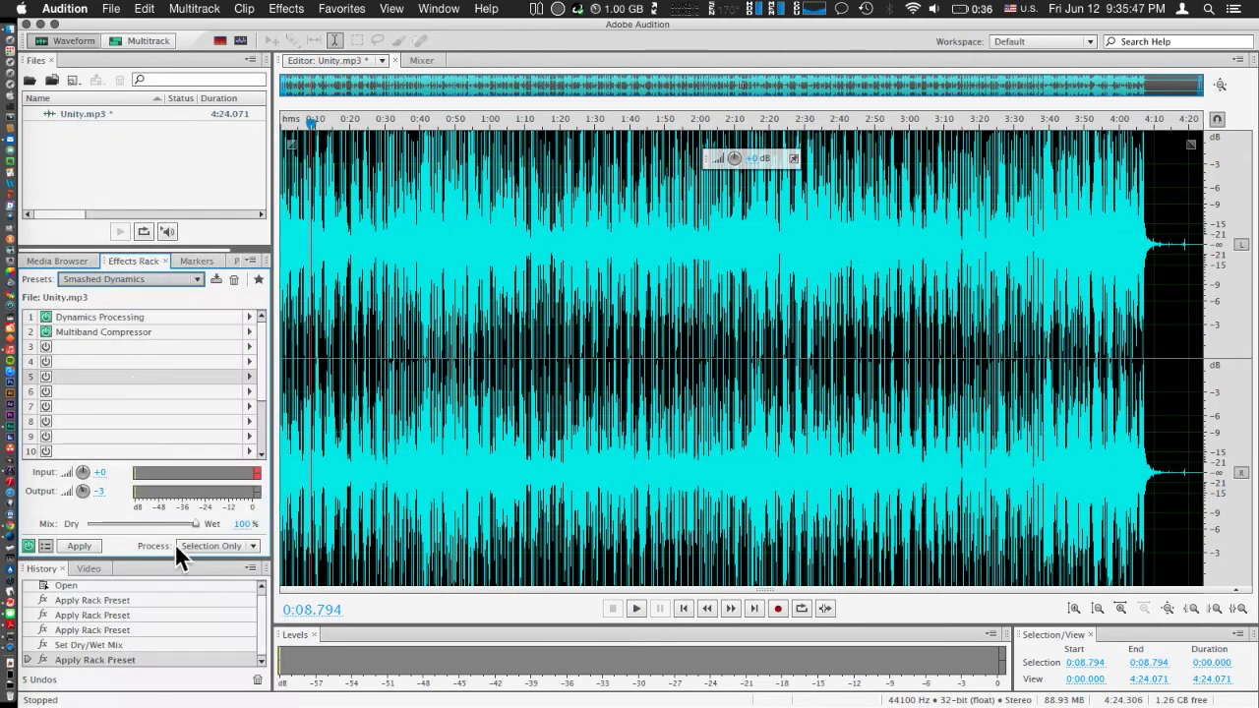
key("Down")
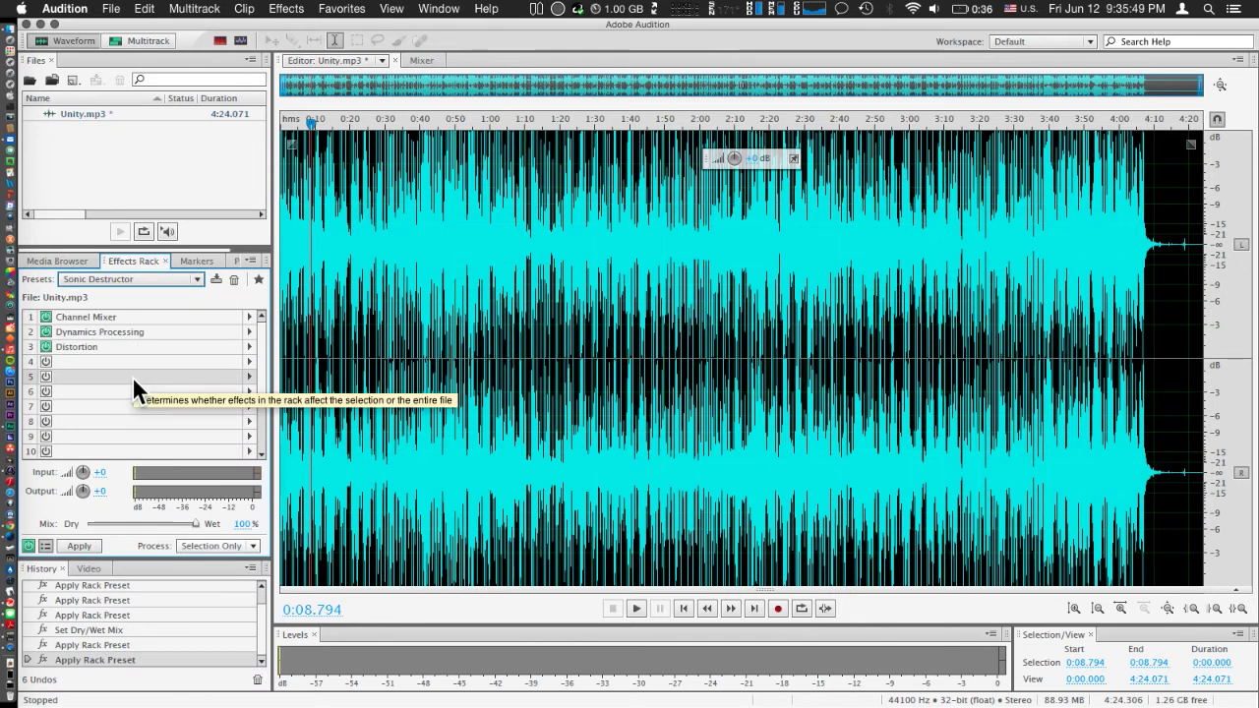
Step: Preview Unity.mp3 through the Sonic Destructor rack, then return the playhead to 0:00
key("space")
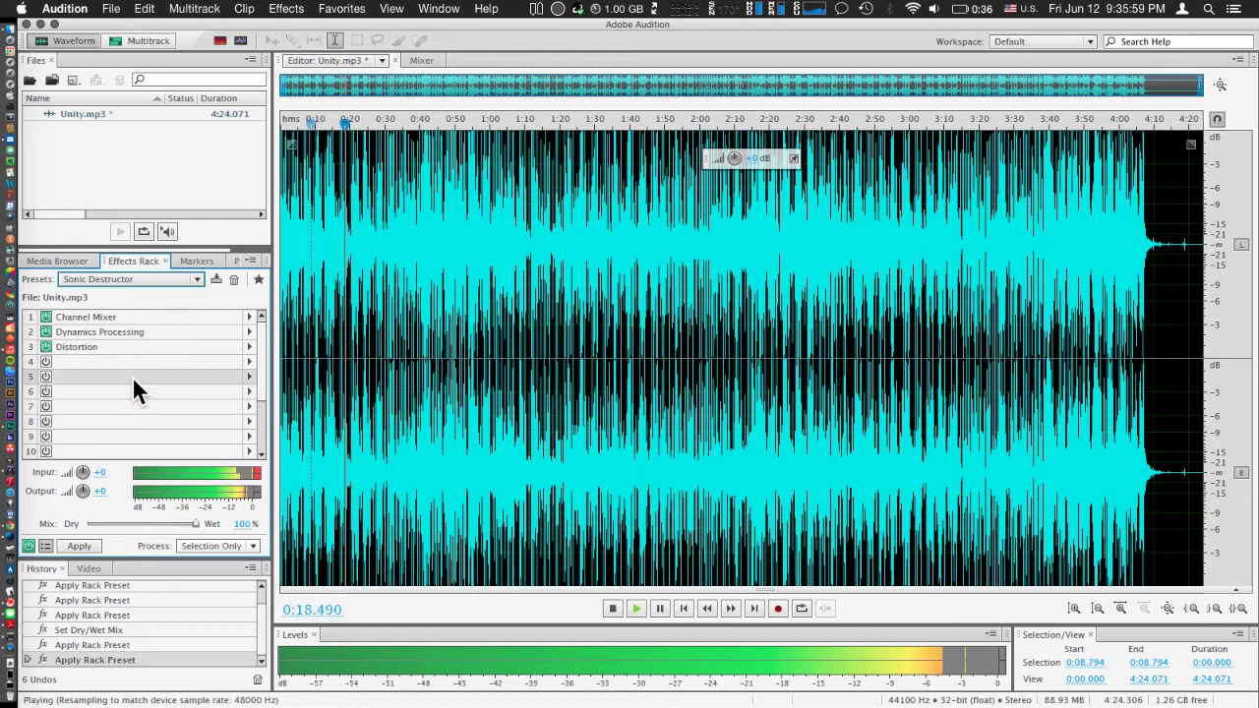
key("space")
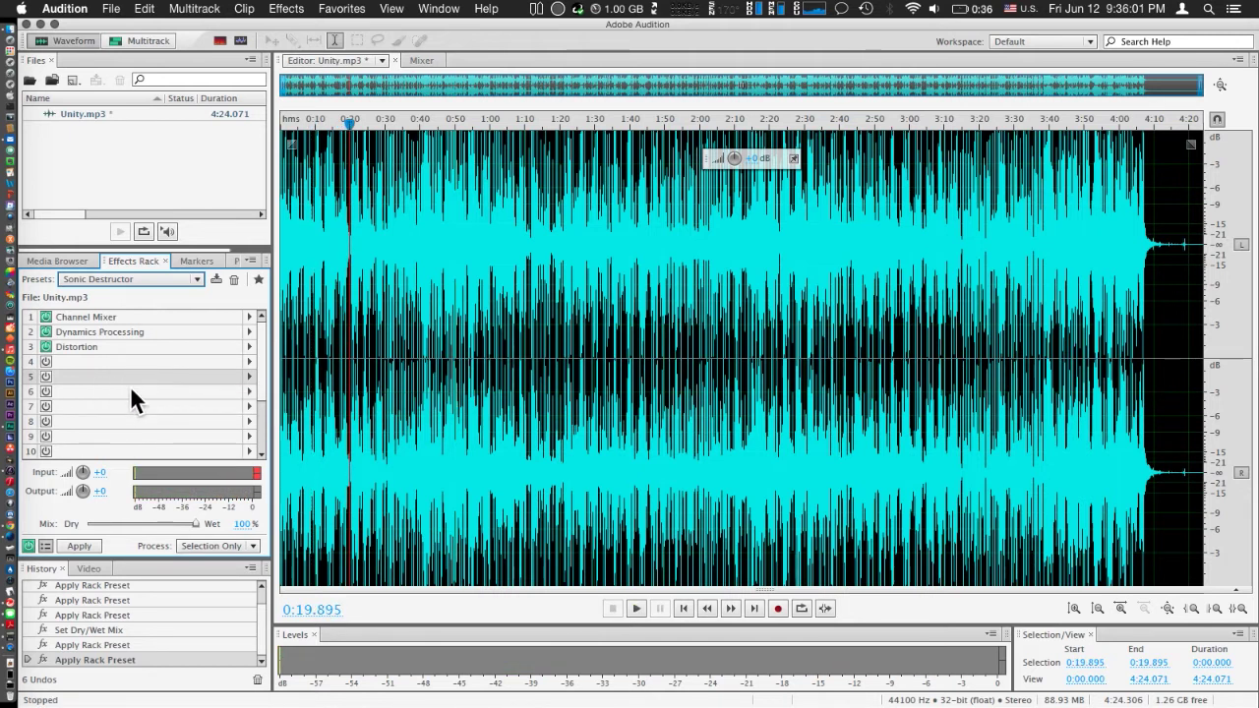
left_click_drag(350, 121, 210, 108)
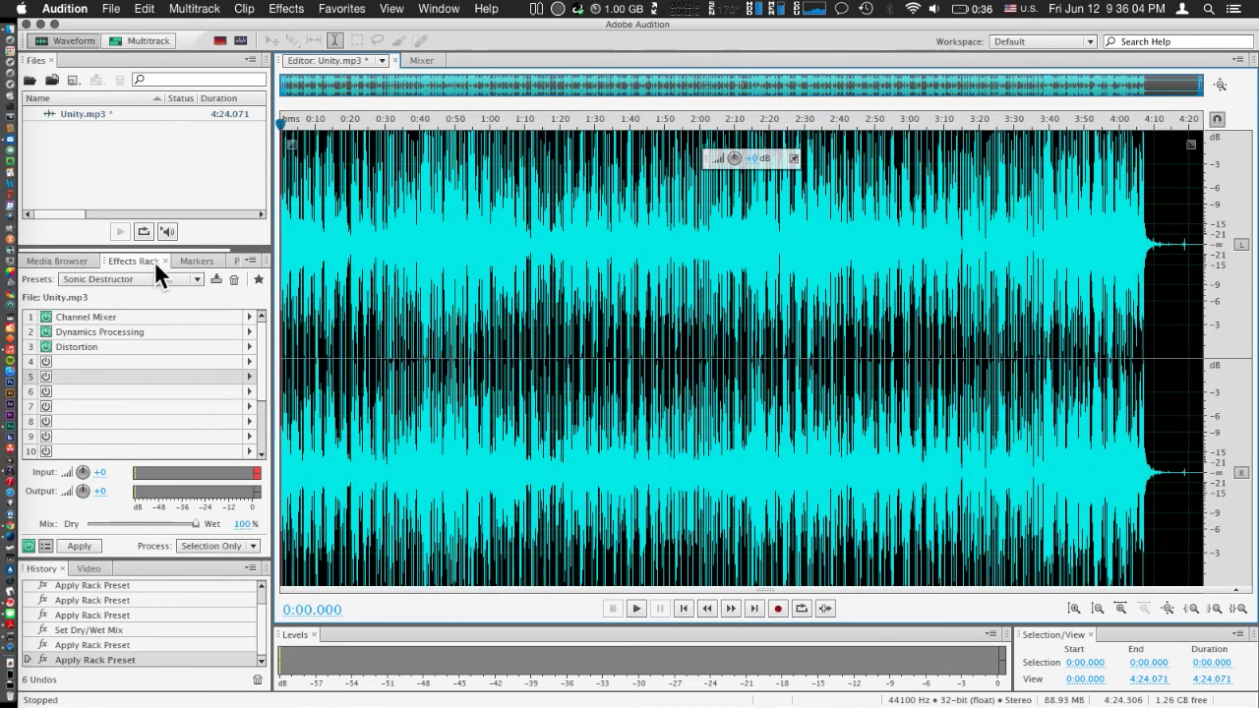
left_click(183, 279)
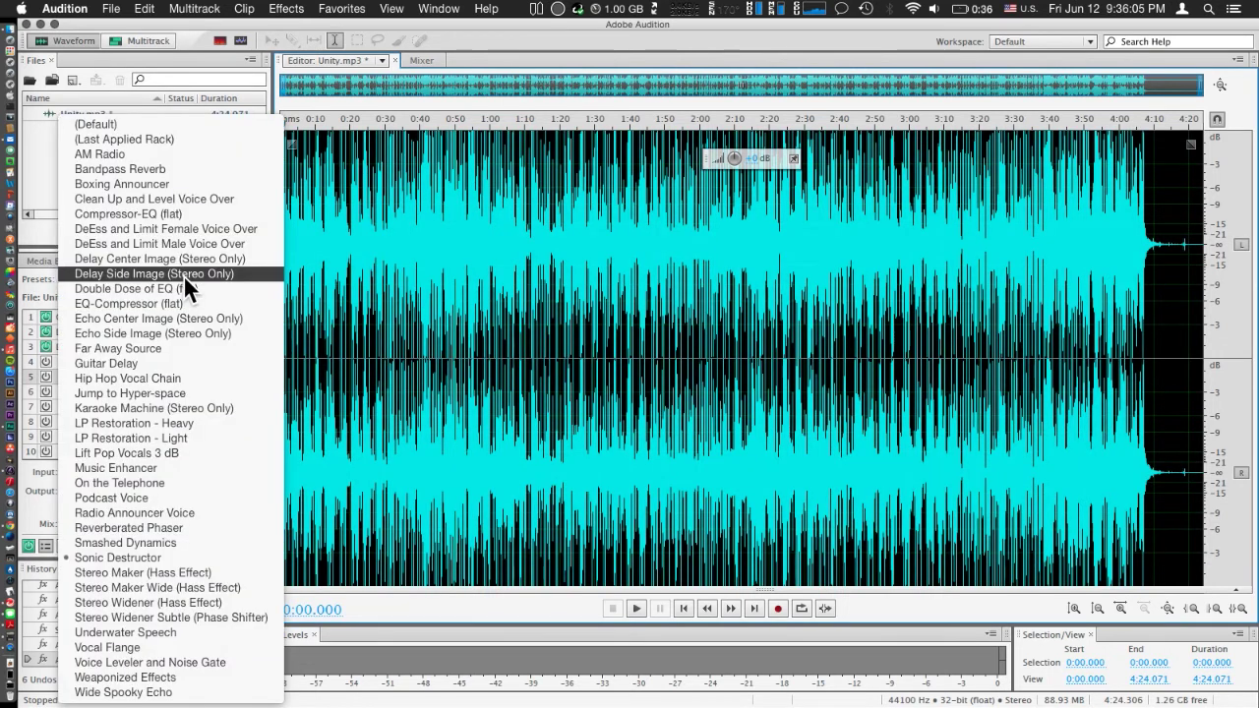
Step: Load the Music Enhancer rack preset, set its Mix to 0% wet, and apply it
left_click(182, 468)
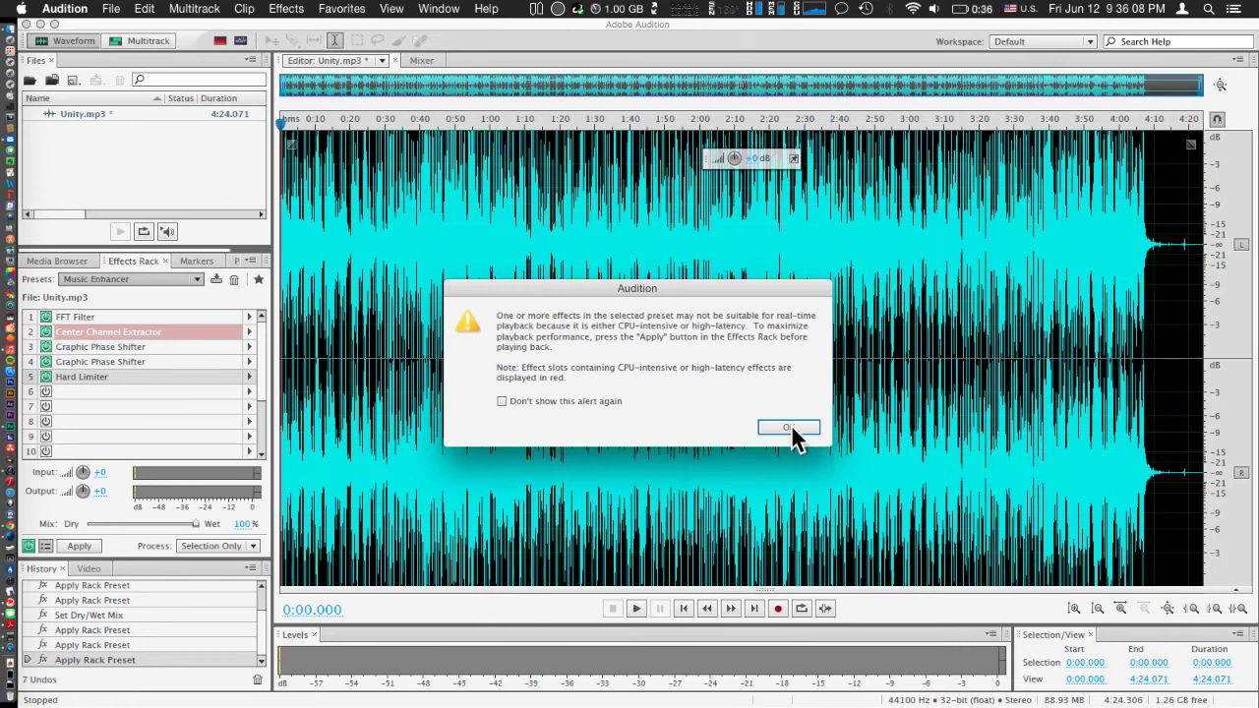
left_click(789, 427)
left_click_drag(193, 523, 42, 524)
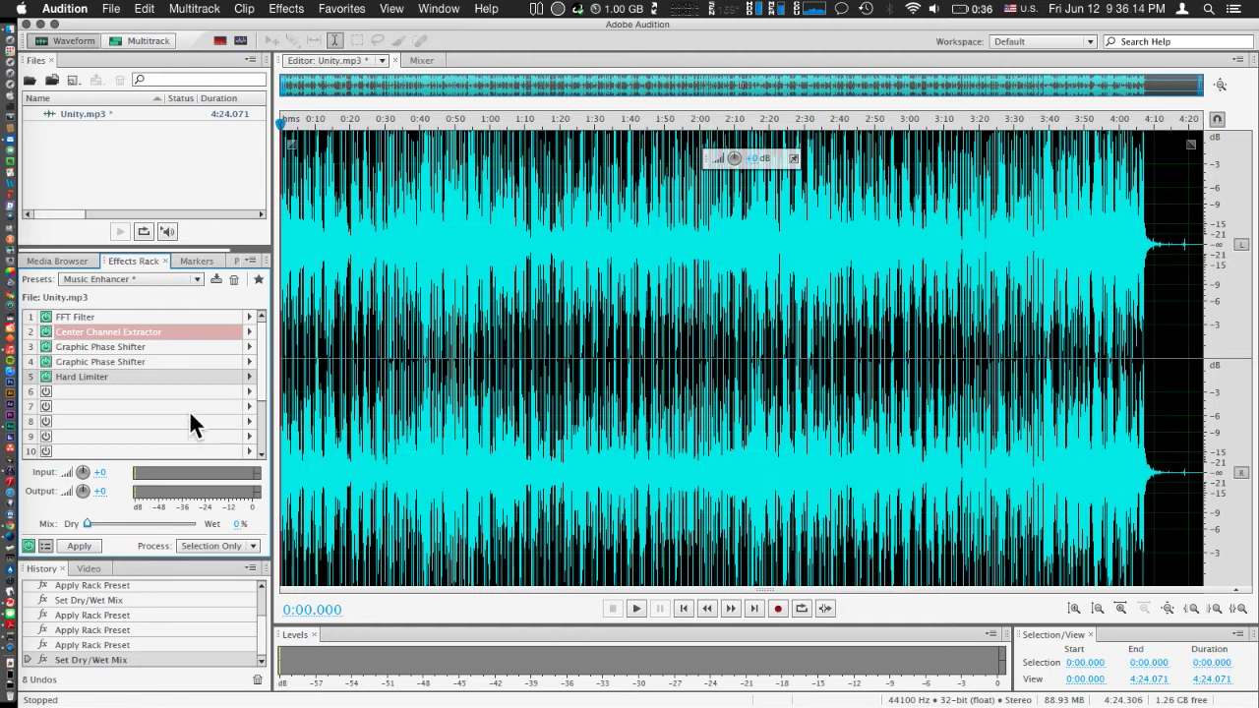
left_click(65, 543)
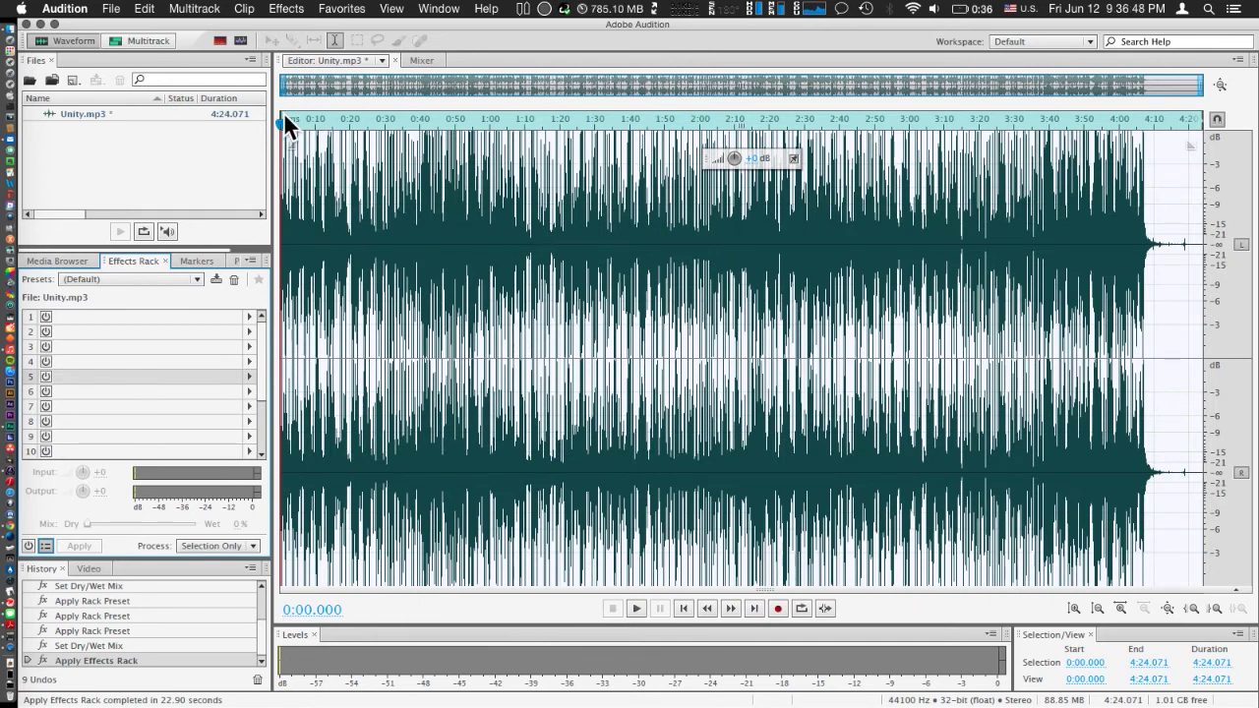
Step: Scrub through the opening seconds and bring the playhead back to the start
left_click_drag(284, 120, 320, 126)
left_click(446, 122)
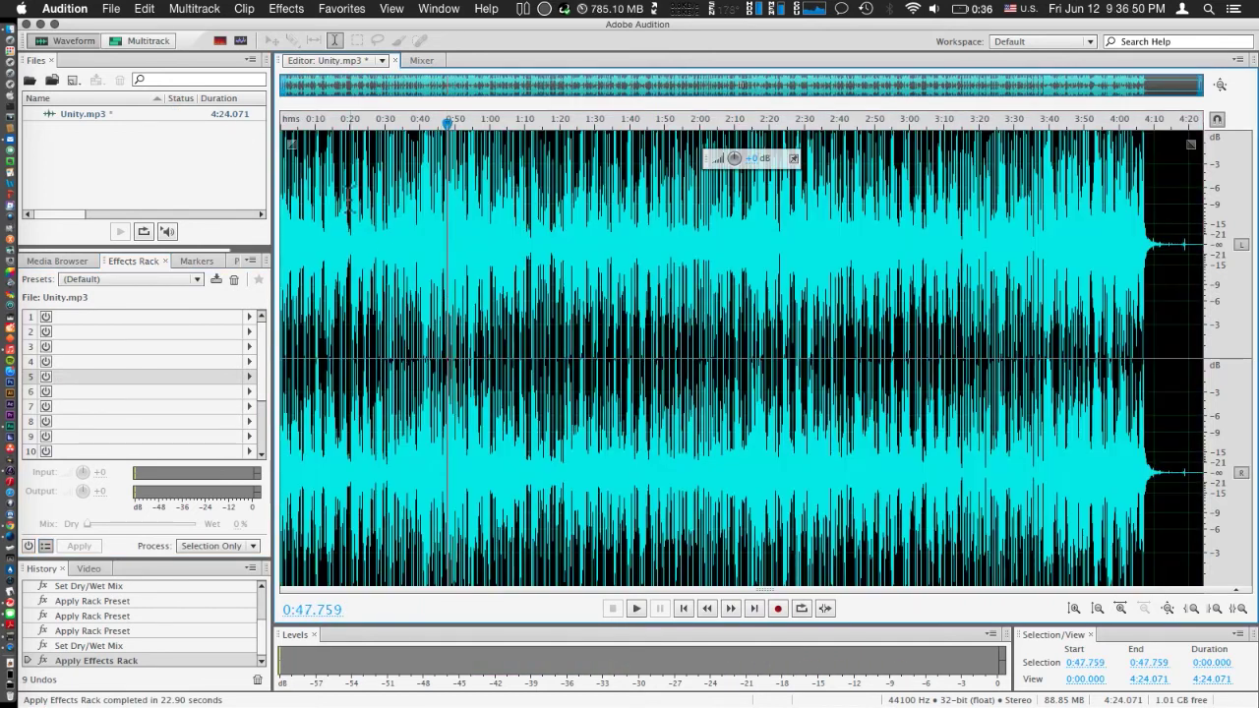
left_click_drag(447, 128, 242, 163)
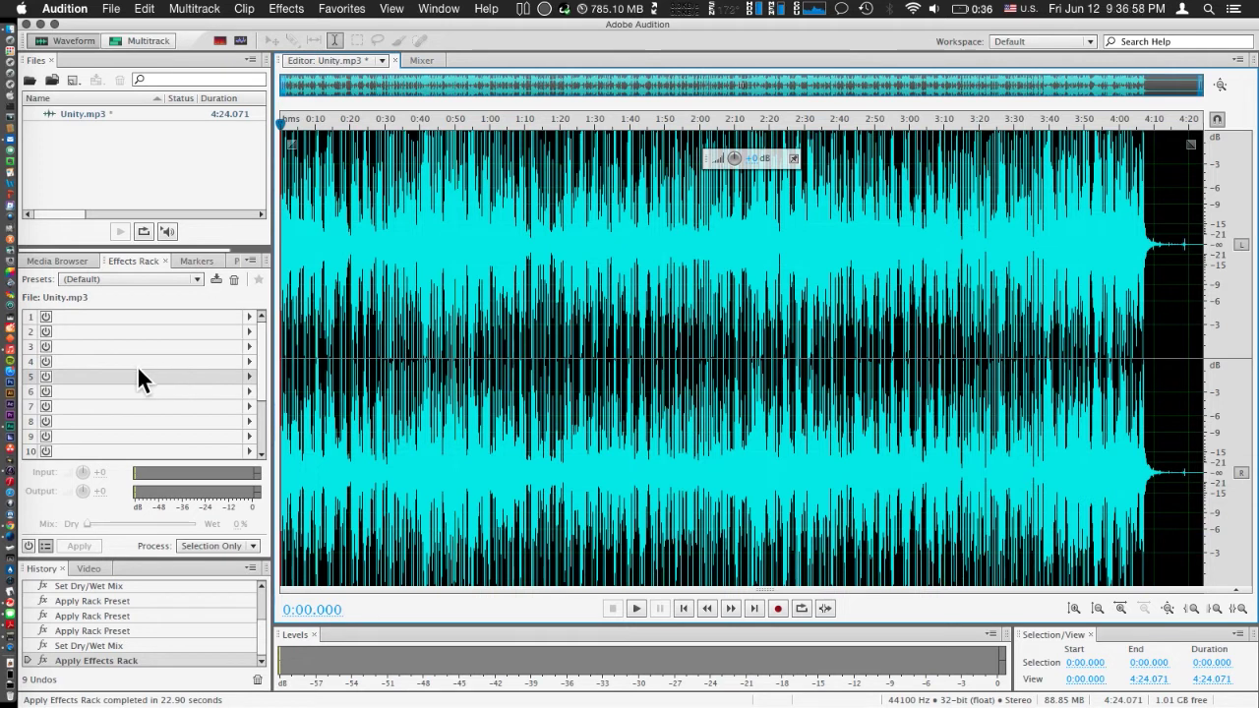
left_click(75, 317)
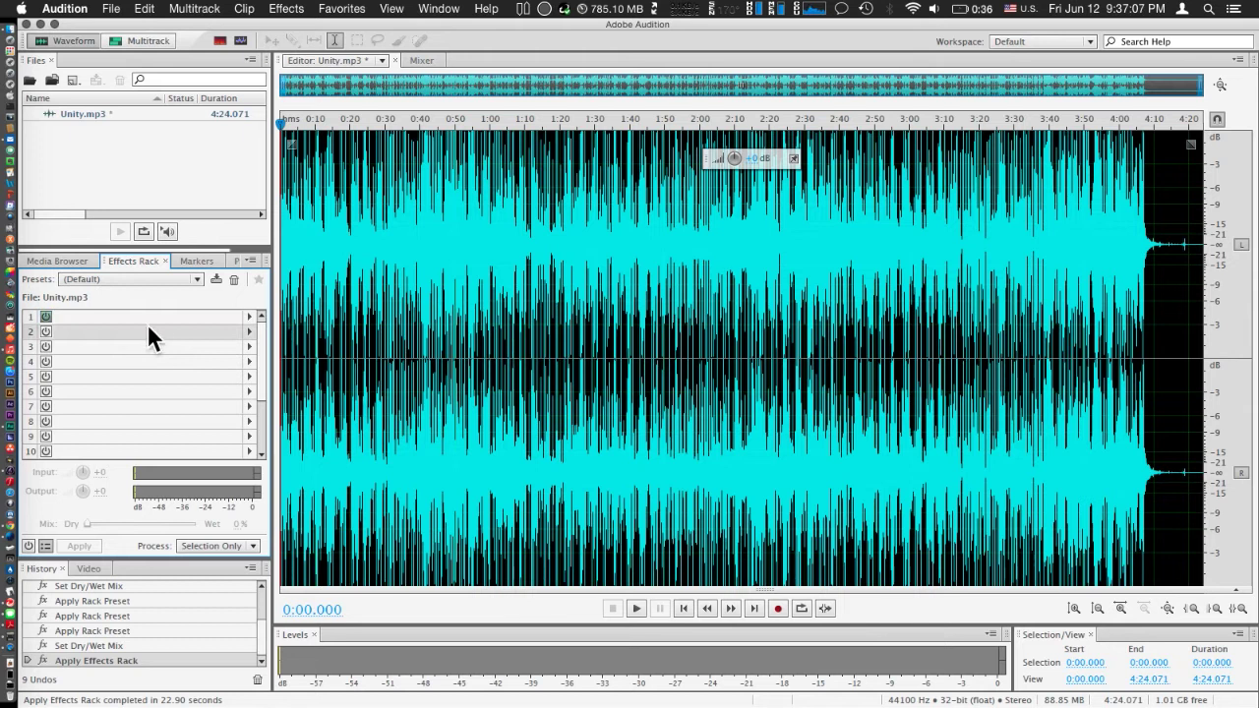
Step: Add a Parametric Equalizer to the first Effects Rack slot
left_click(248, 316)
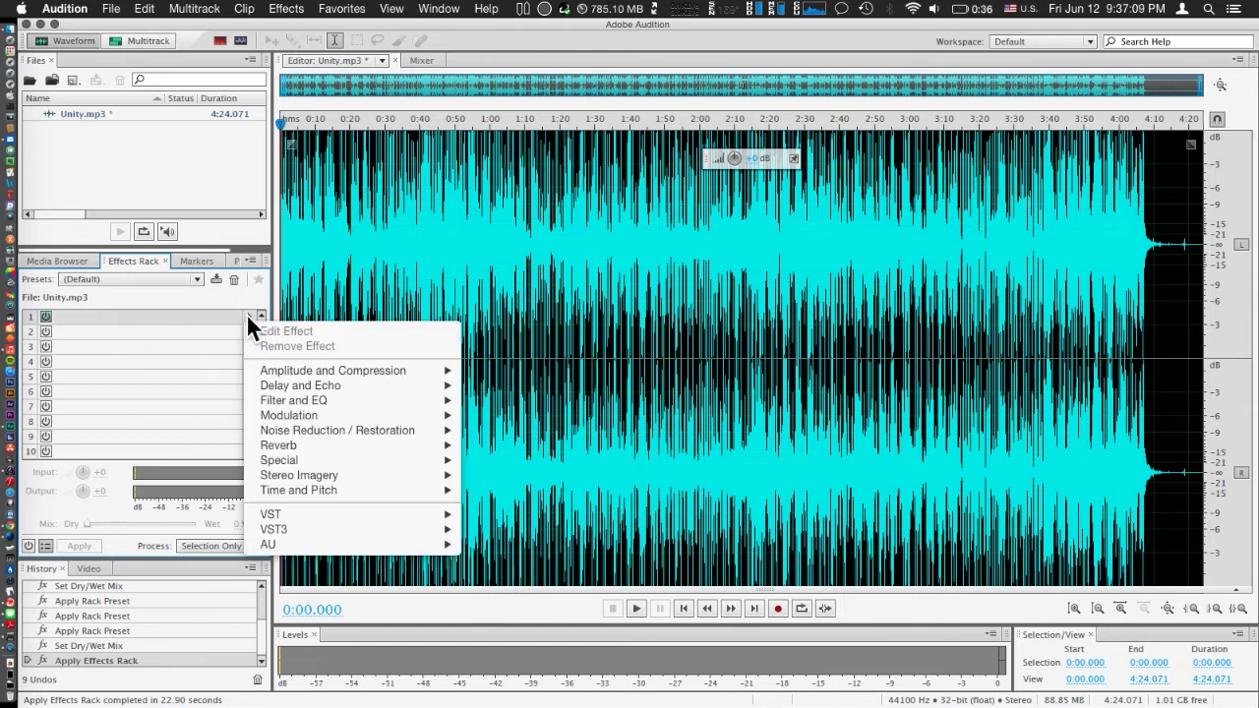
mouse_move(428, 460)
mouse_move(418, 404)
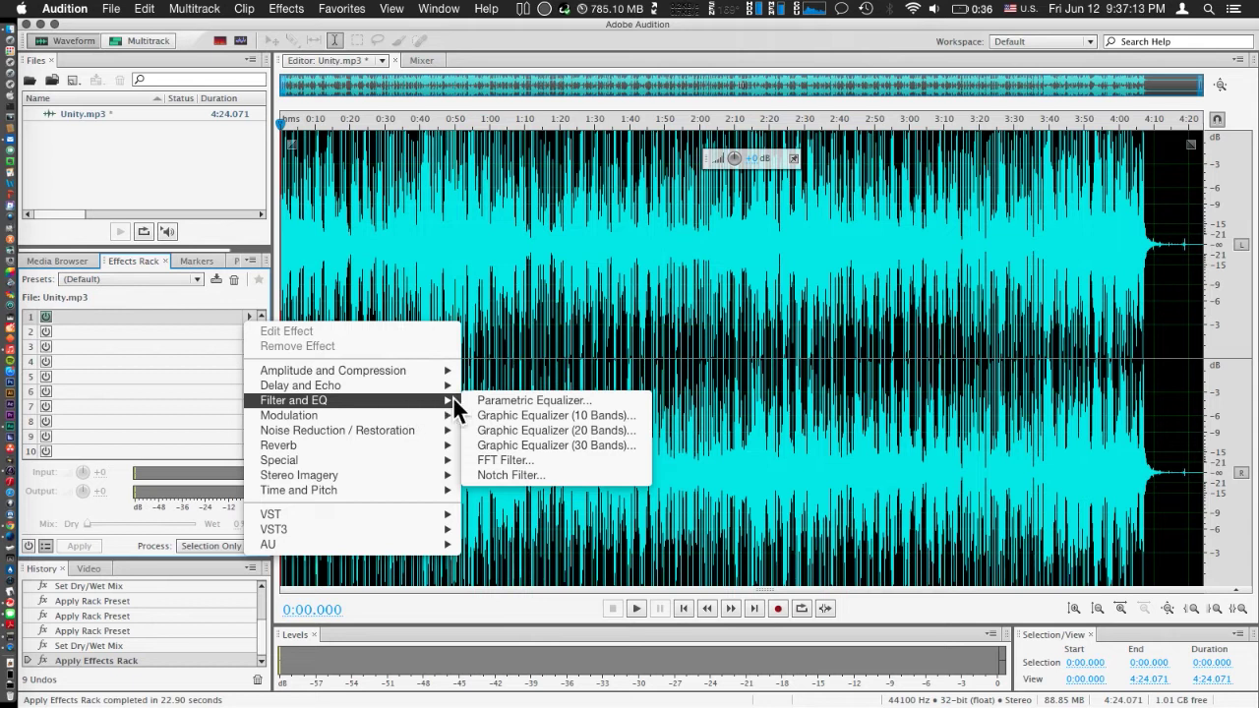
left_click(617, 400)
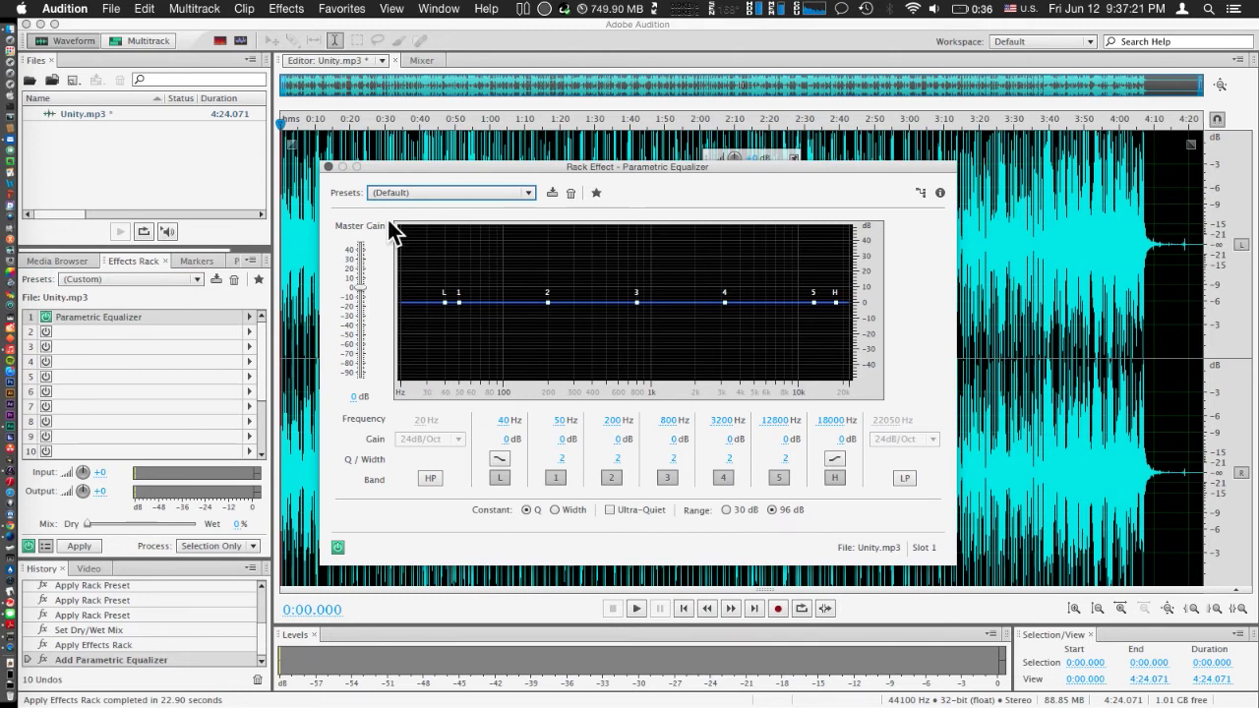
Step: Load the Vocal Enhancer preset into the Parametric Equalizer
left_click(472, 192)
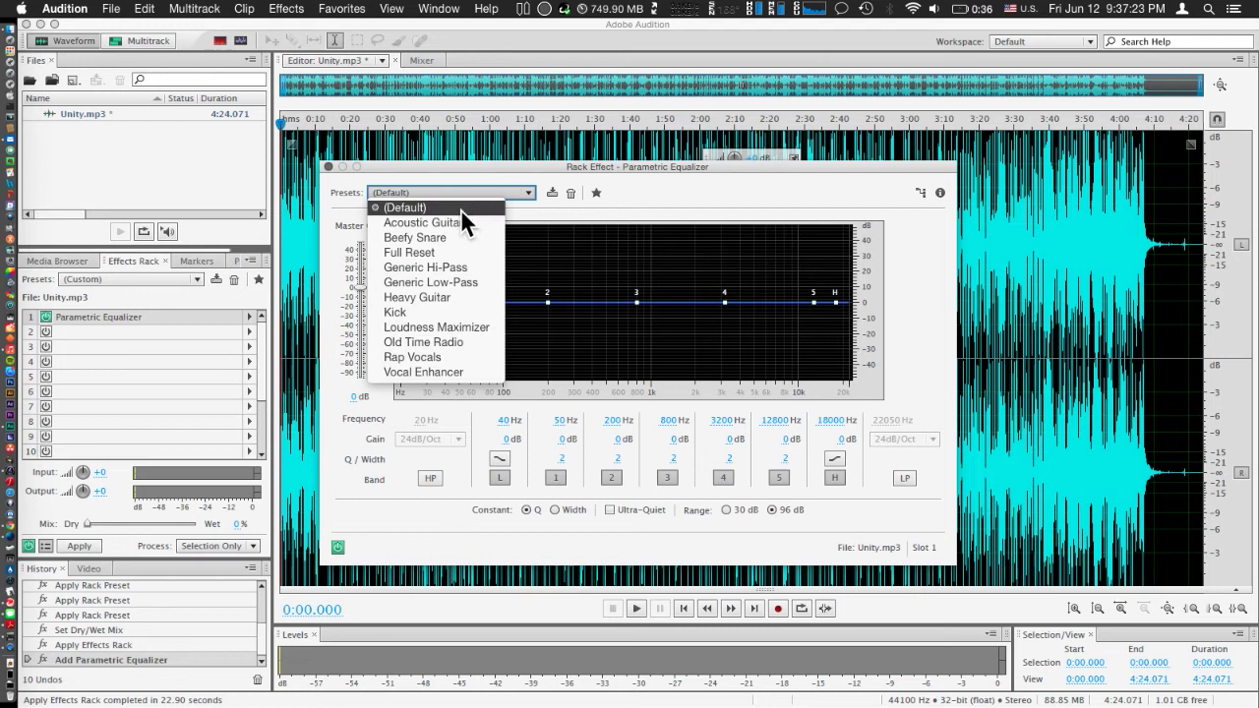
left_click(484, 372)
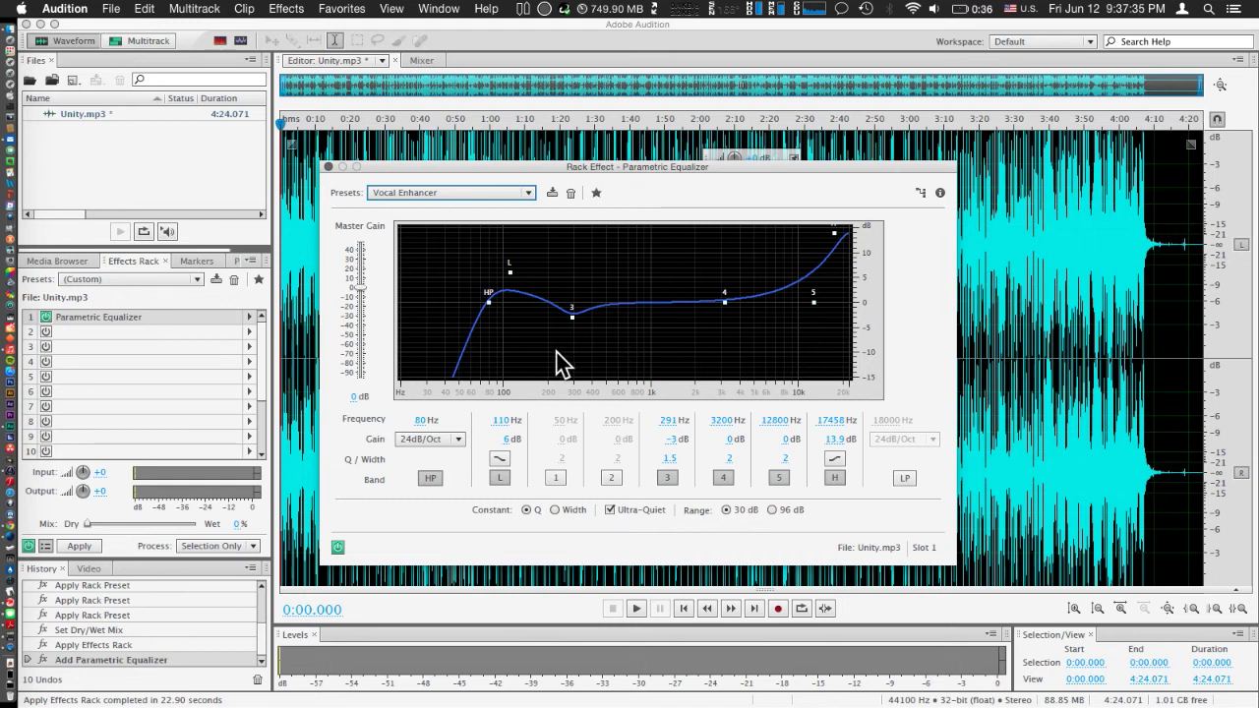
left_click(490, 306)
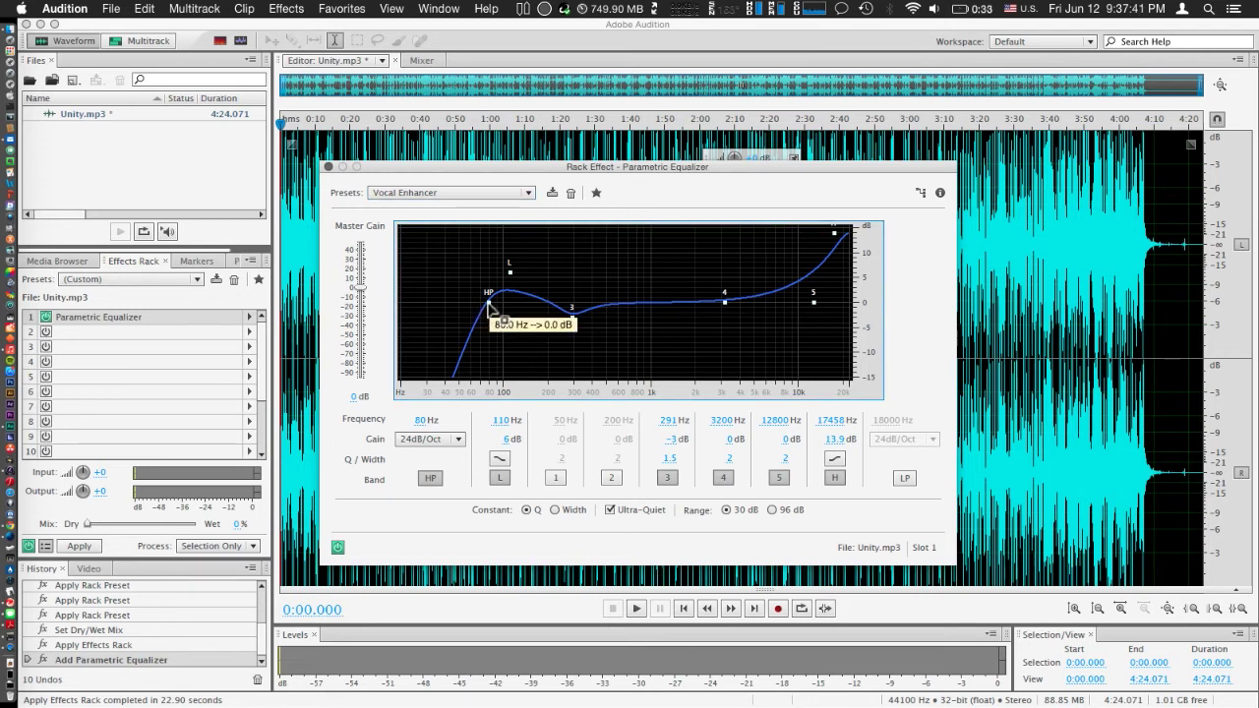
Step: Reshape the EQ during playback: −4.3 dB at 432 Hz, cut near 14 kHz, 15 dB high shelf
mouse_move(490, 306)
left_mouse_down()
mouse_move(412, 308)
mouse_move(489, 305)
left_mouse_up()
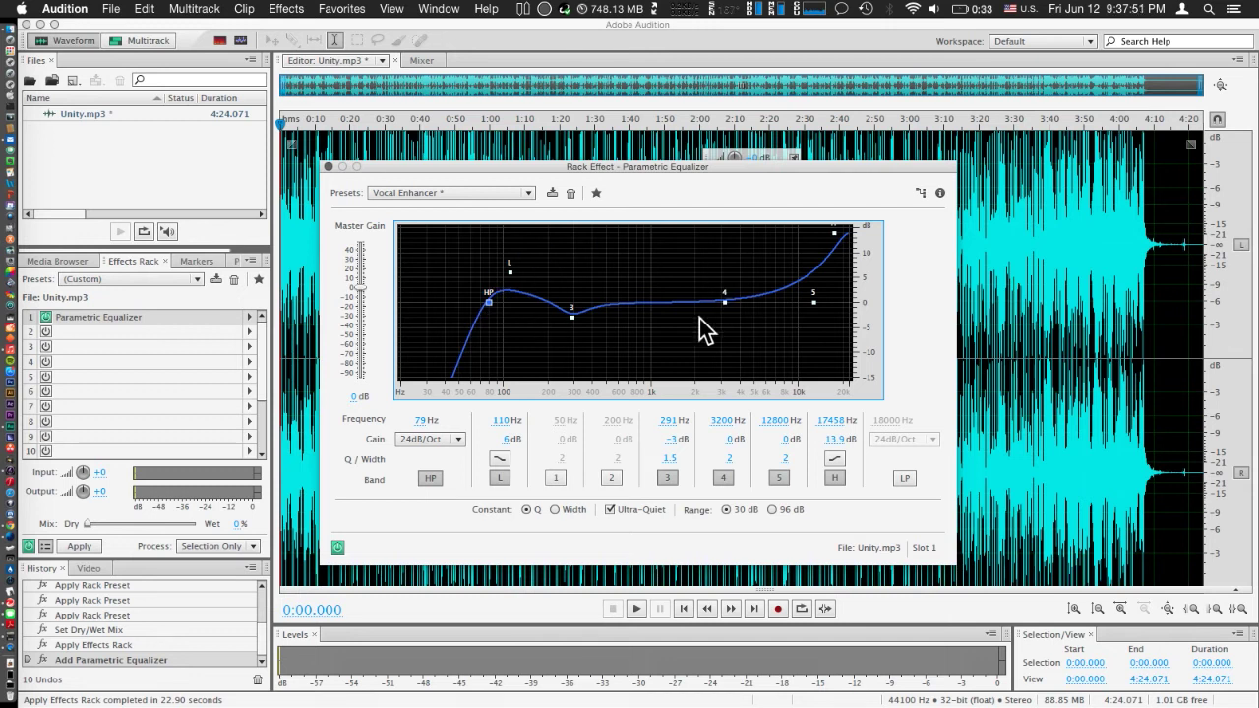
mouse_move(572, 316)
left_mouse_down()
mouse_move(576, 331)
mouse_move(570, 242)
mouse_move(571, 346)
mouse_move(587, 297)
mouse_move(576, 285)
mouse_move(577, 304)
left_mouse_up()
key("space")
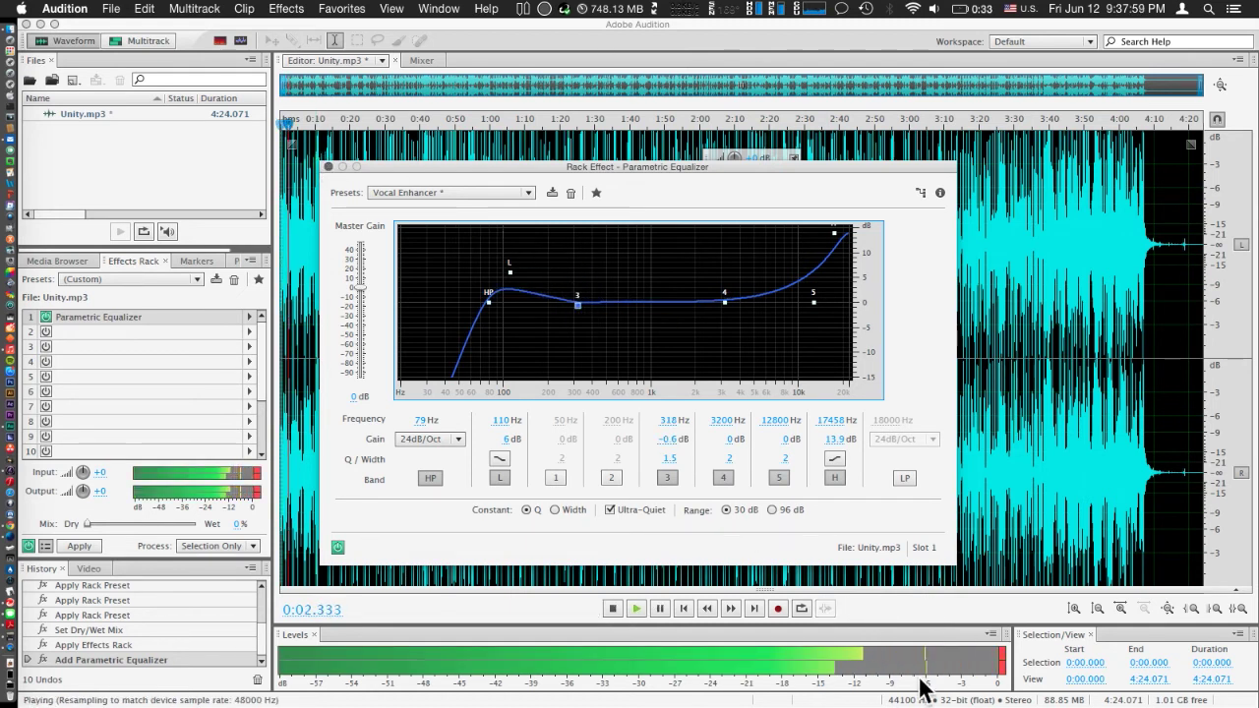
left_click_drag(577, 305, 597, 323)
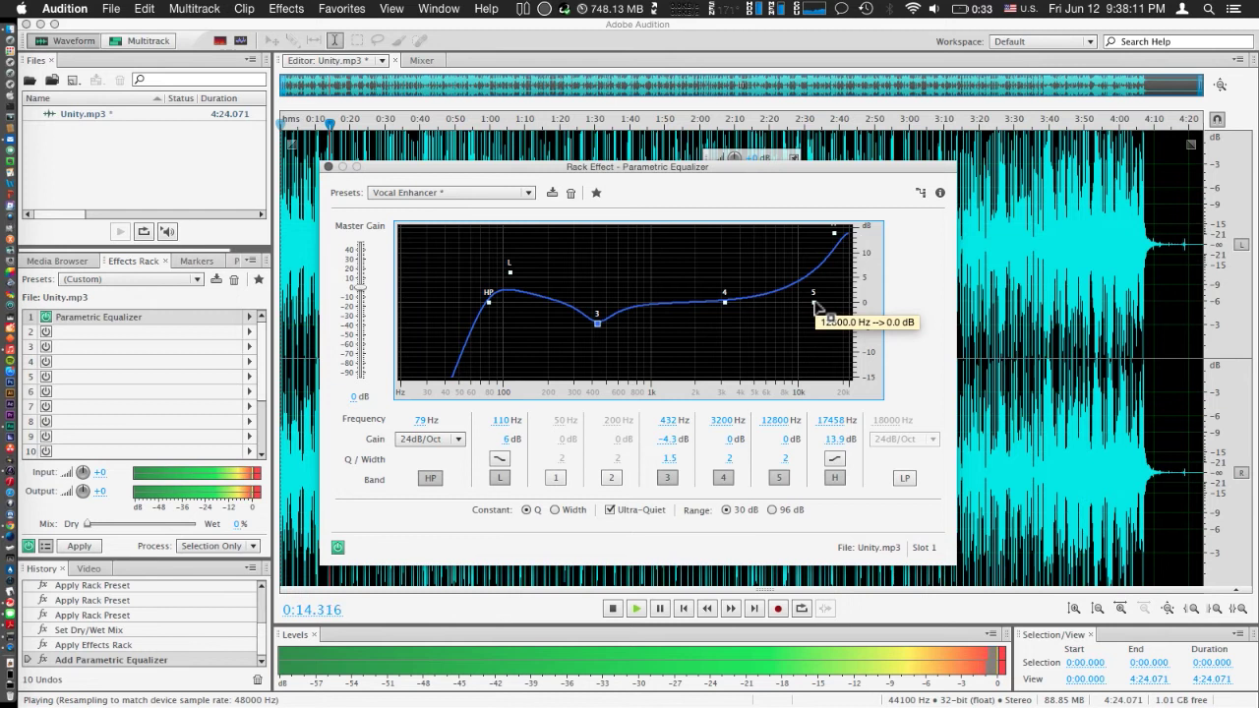
left_click_drag(817, 305, 821, 352)
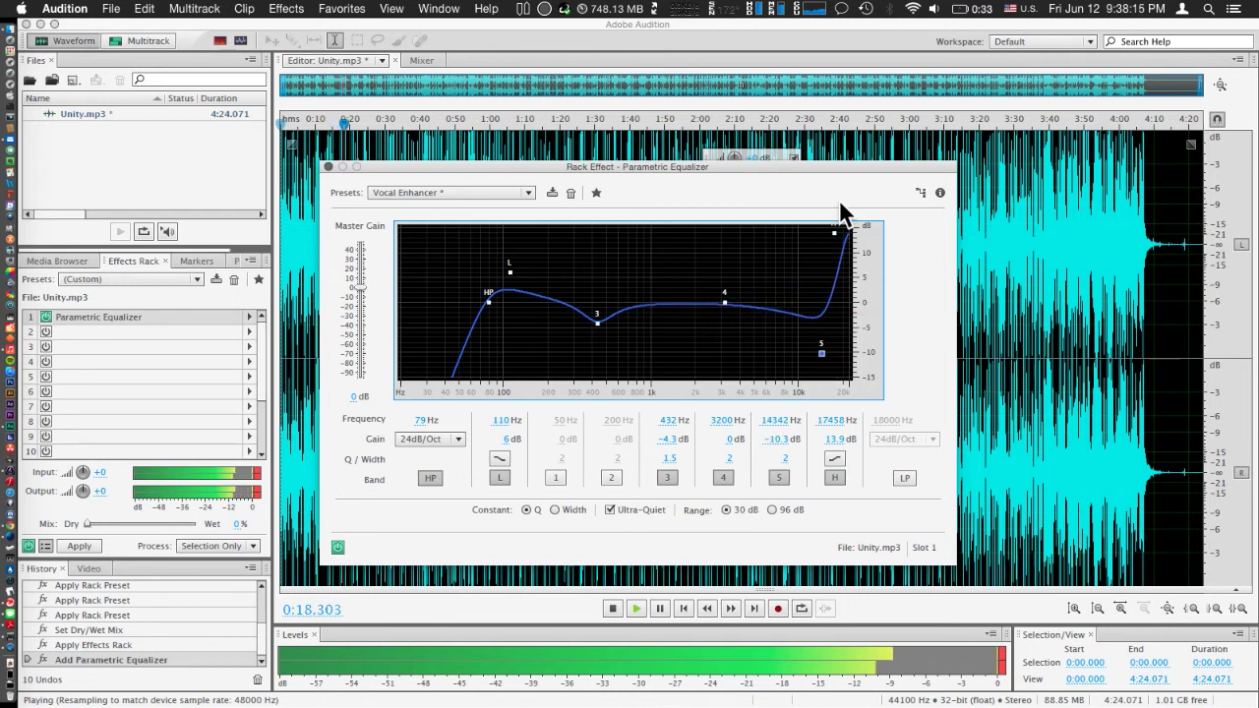
mouse_move(836, 234)
left_mouse_down()
mouse_move(805, 207)
mouse_move(808, 187)
mouse_move(816, 231)
mouse_move(737, 203)
mouse_move(820, 207)
mouse_move(834, 224)
left_mouse_up()
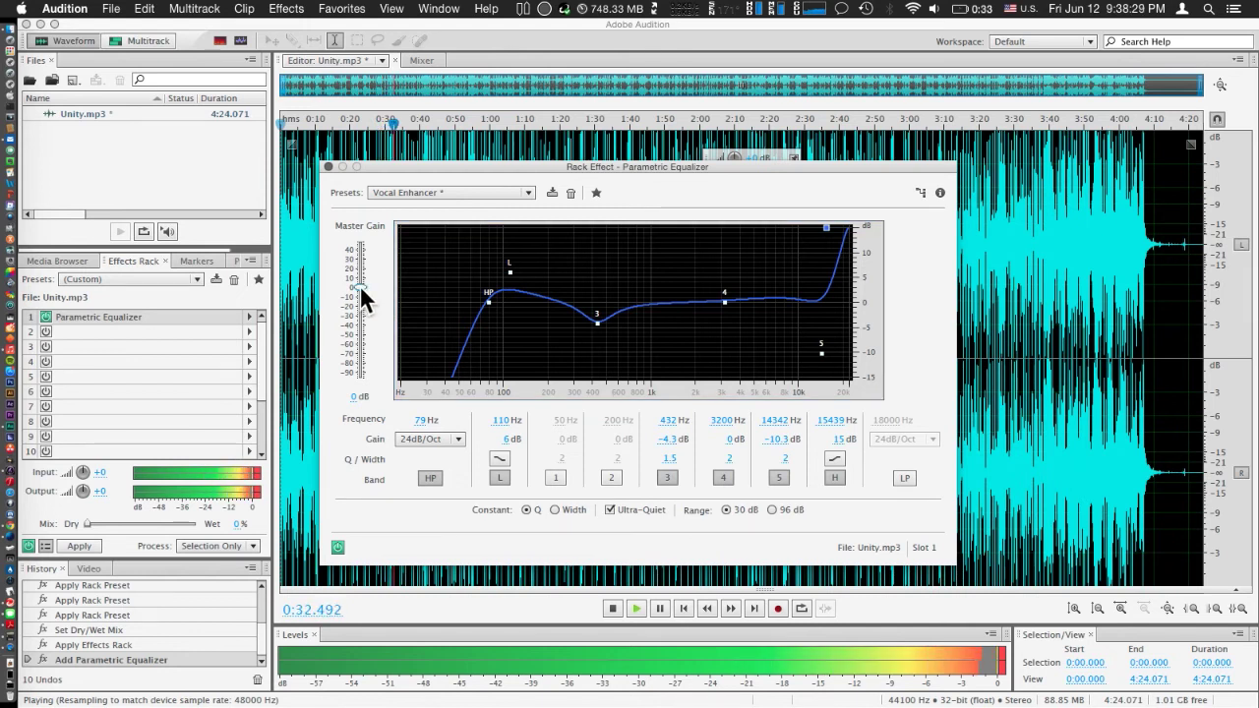
left_click_drag(359, 284, 360, 273)
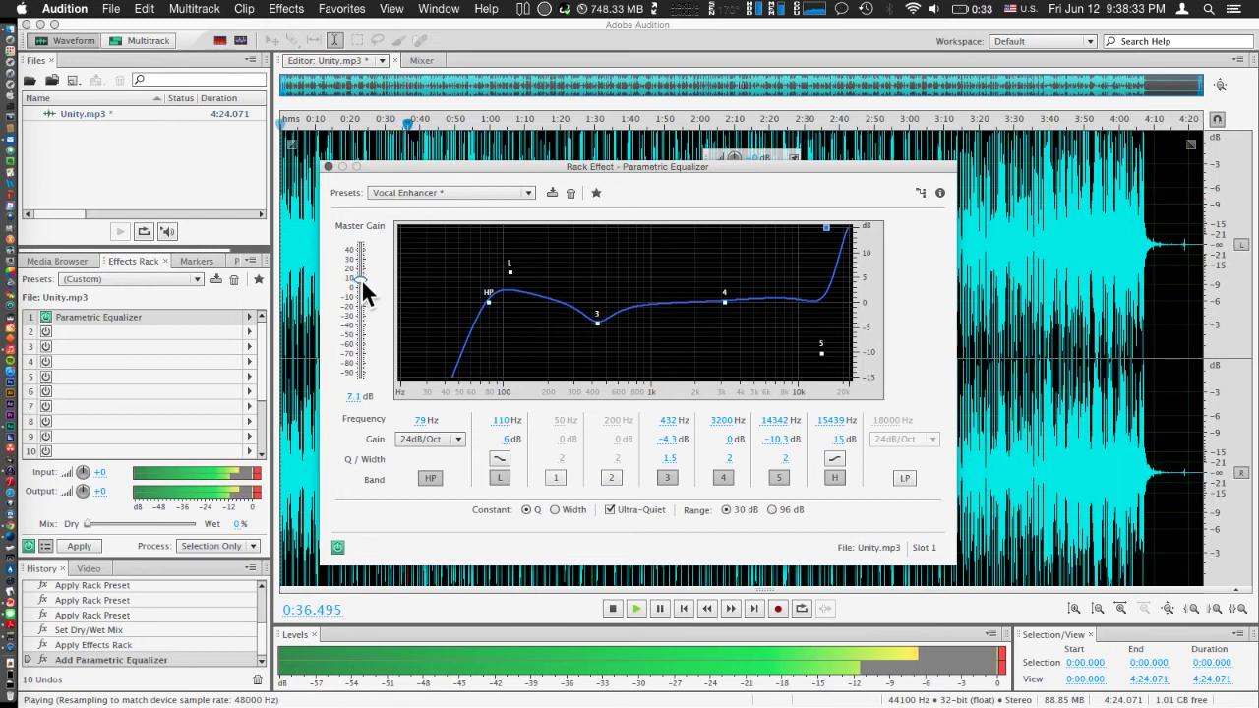
left_click_drag(363, 280, 364, 287)
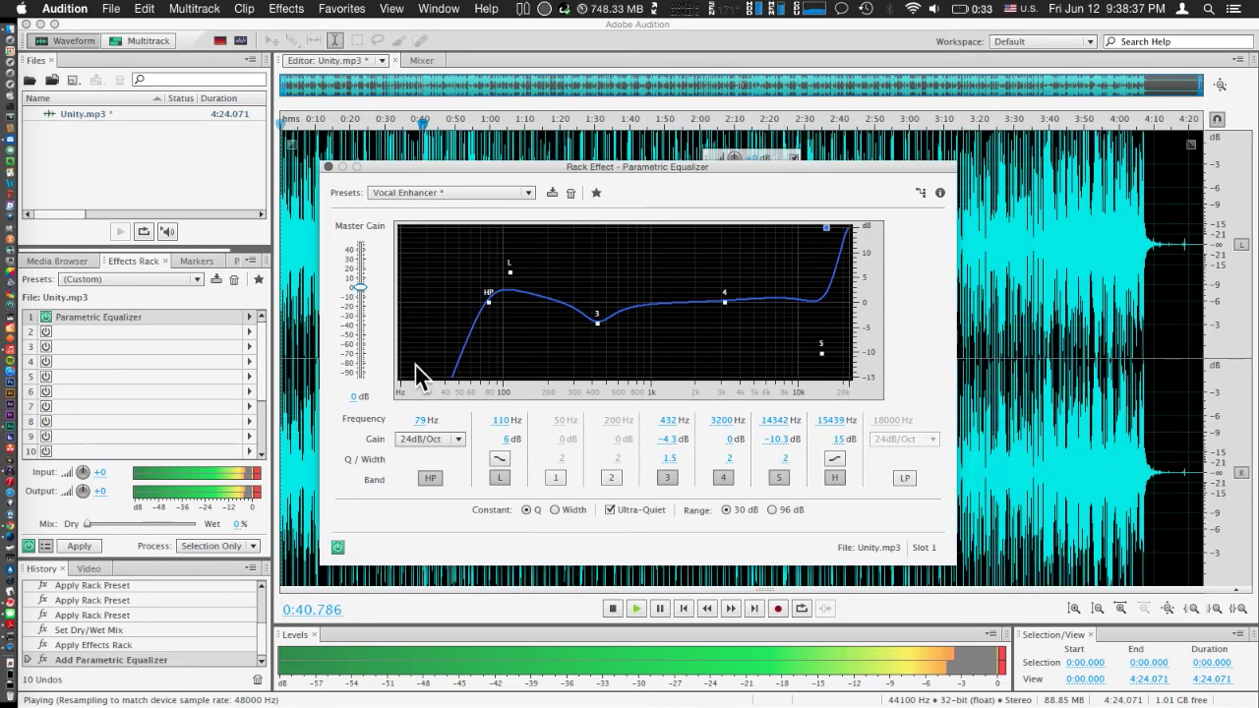
Step: Close the EQ, stop playback, apply the rack's equalizer, and select the whole waveform
left_click(329, 167)
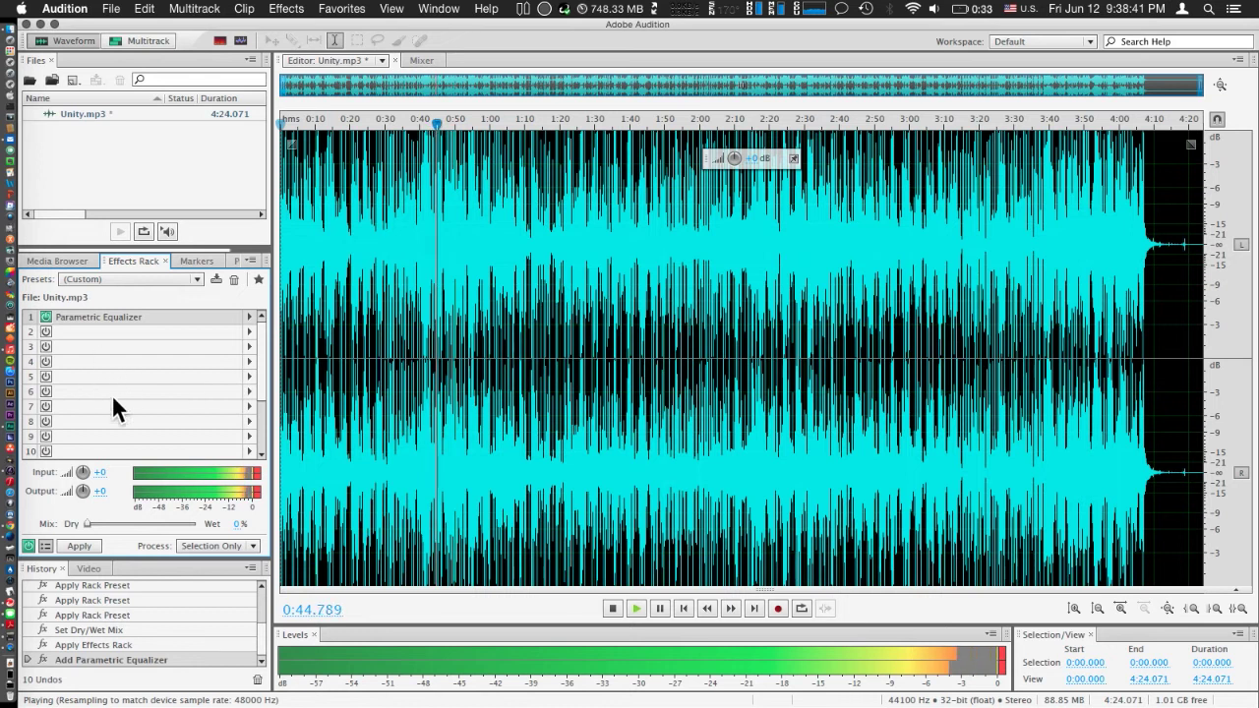
key("space")
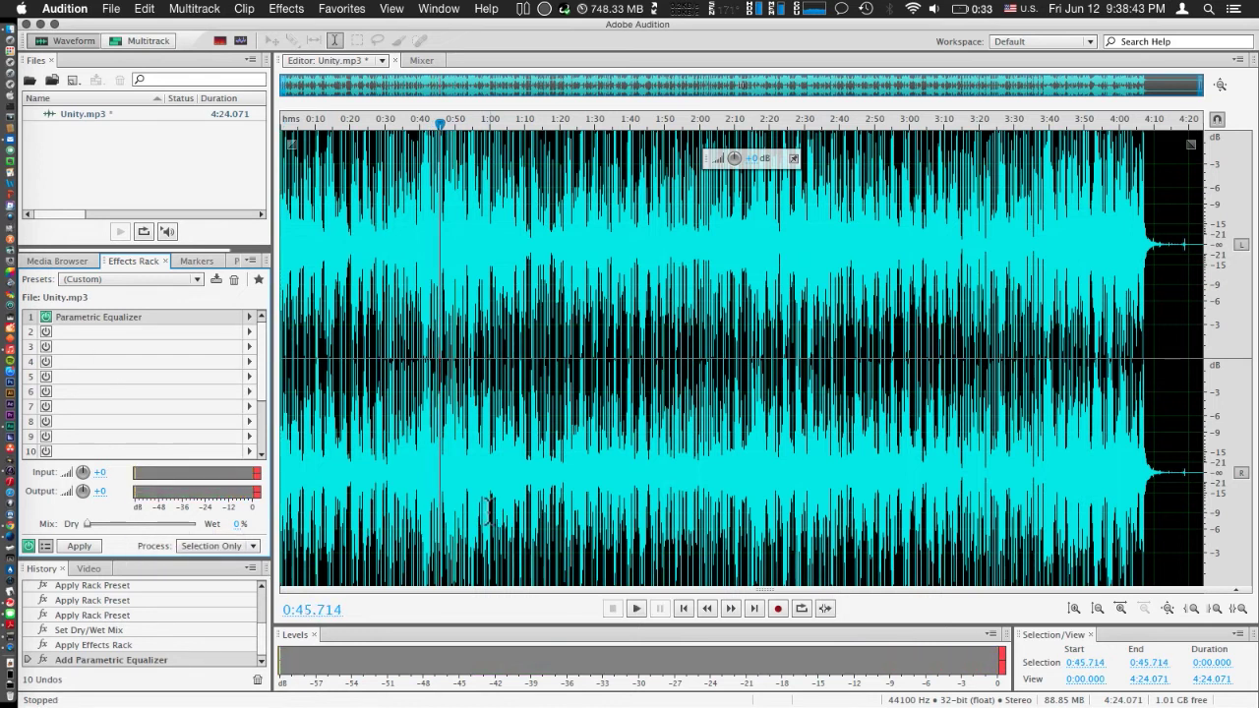
left_click(80, 544)
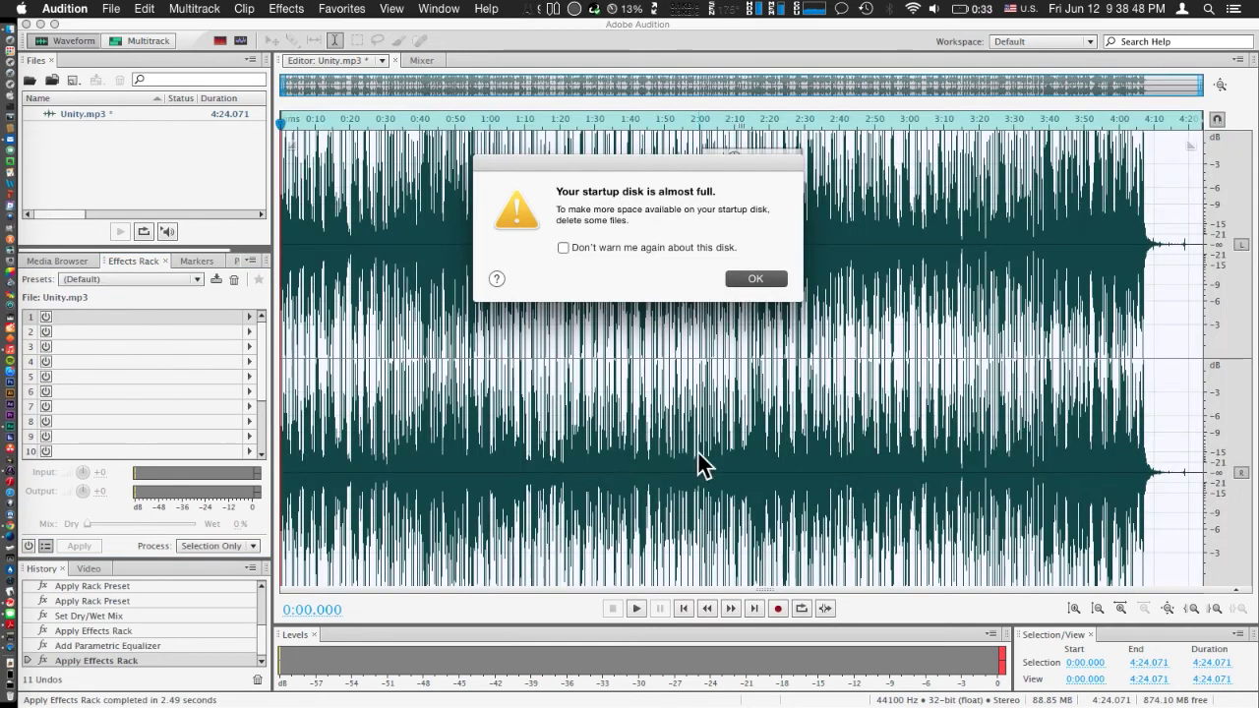
left_click(755, 280)
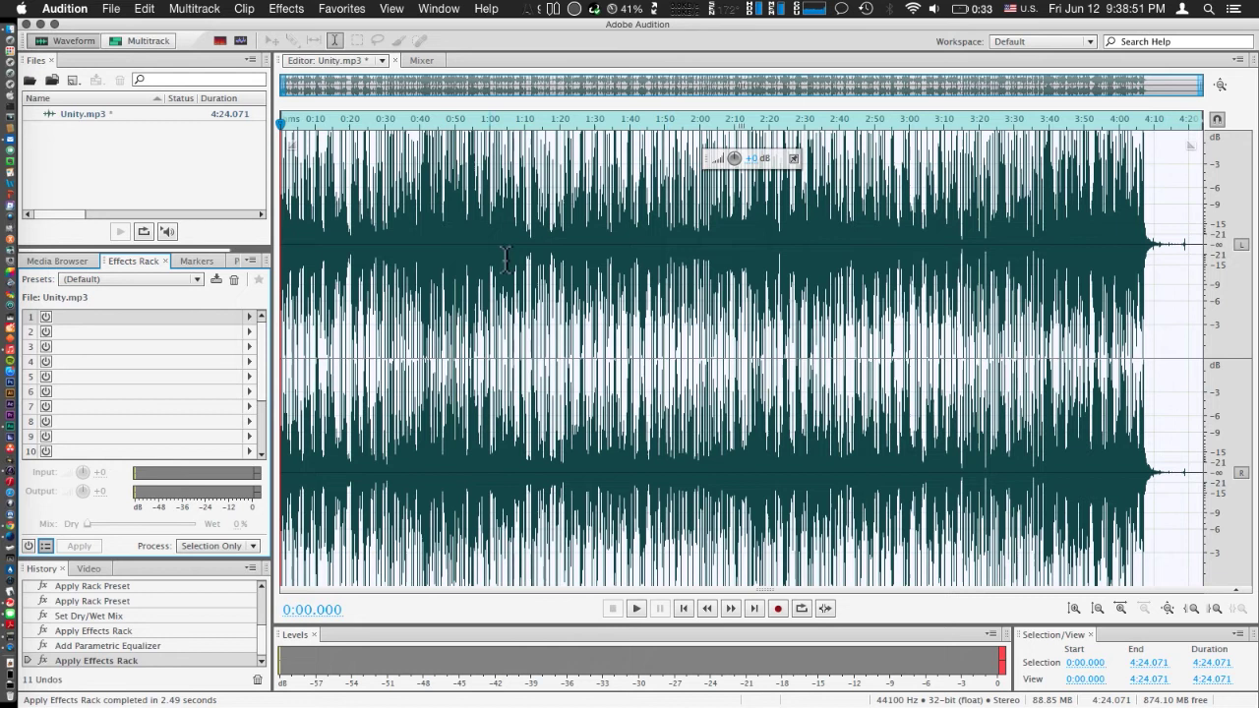
double_click(572, 352)
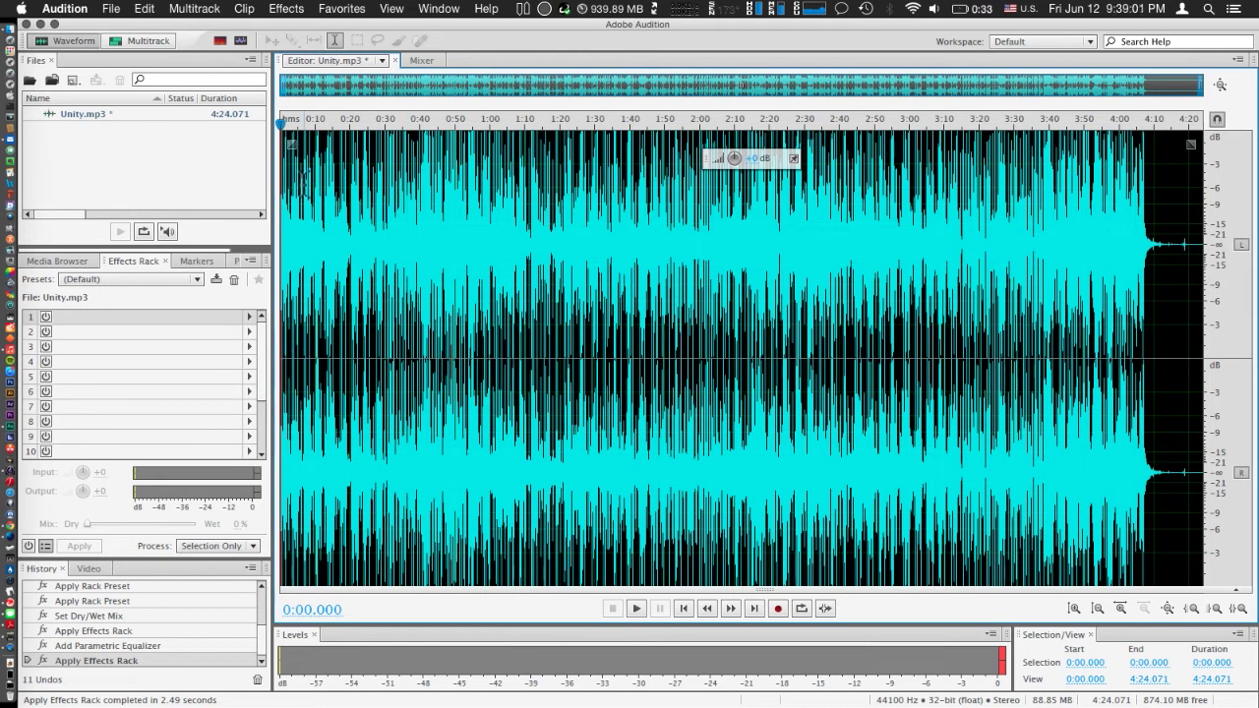
left_click(110, 9)
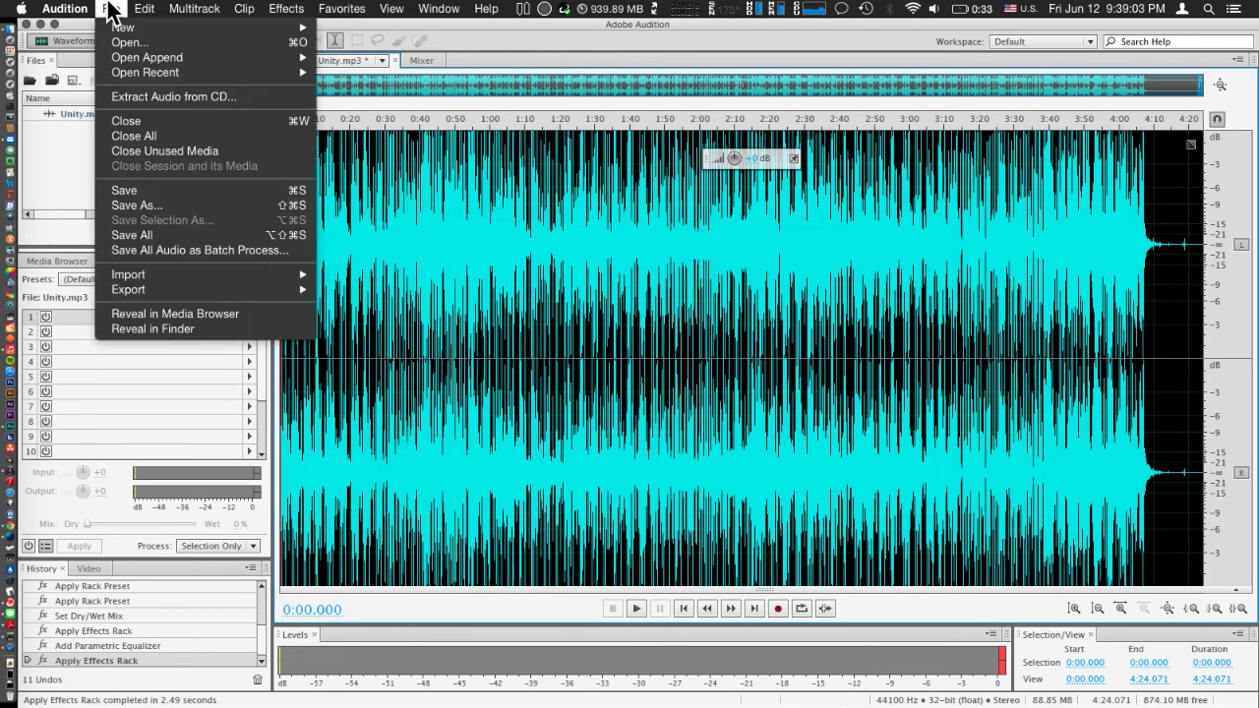
Step: Name the export 'edited Unity_01.mp3' and set the Desktop as its save location
mouse_move(281, 289)
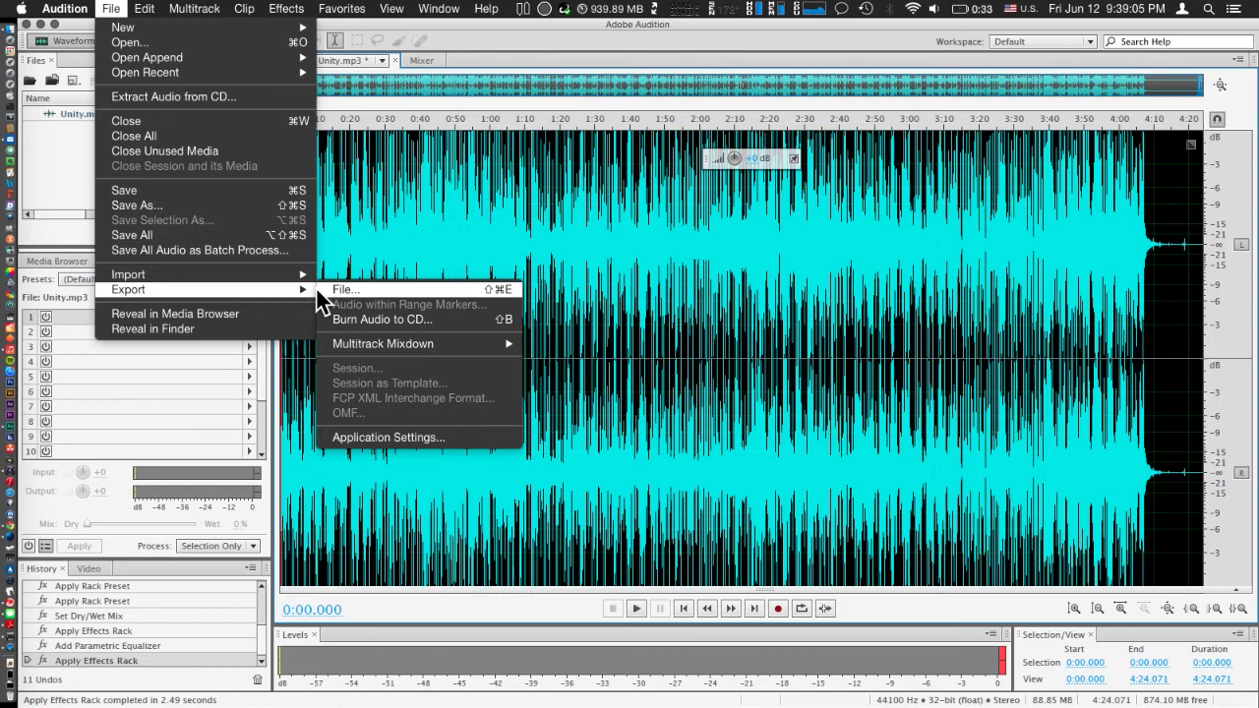
left_click(425, 286)
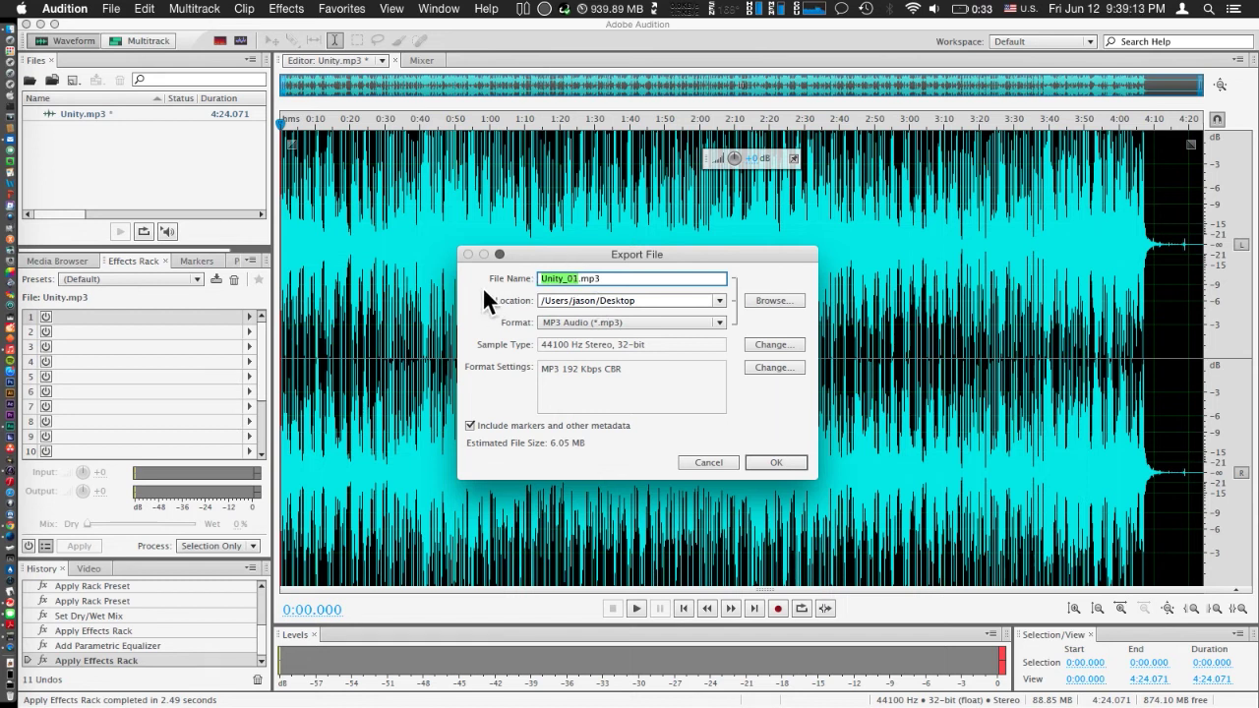
key("Left")
type("edited")
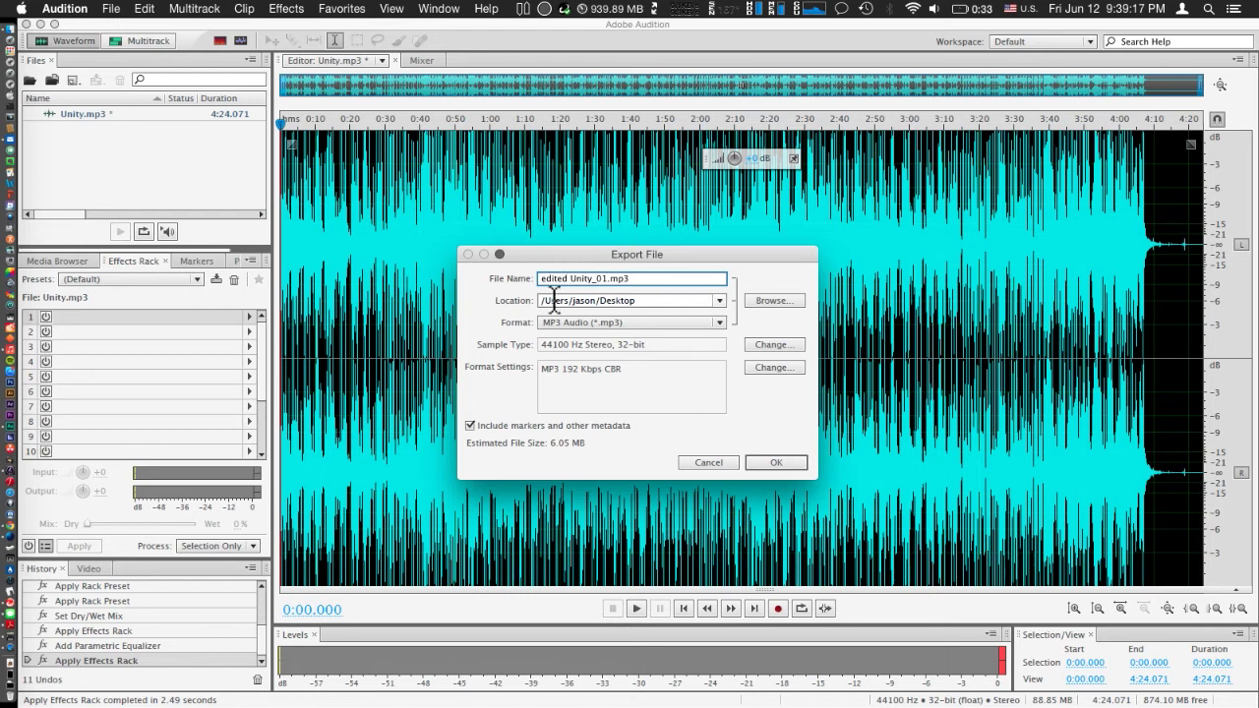
left_click(780, 300)
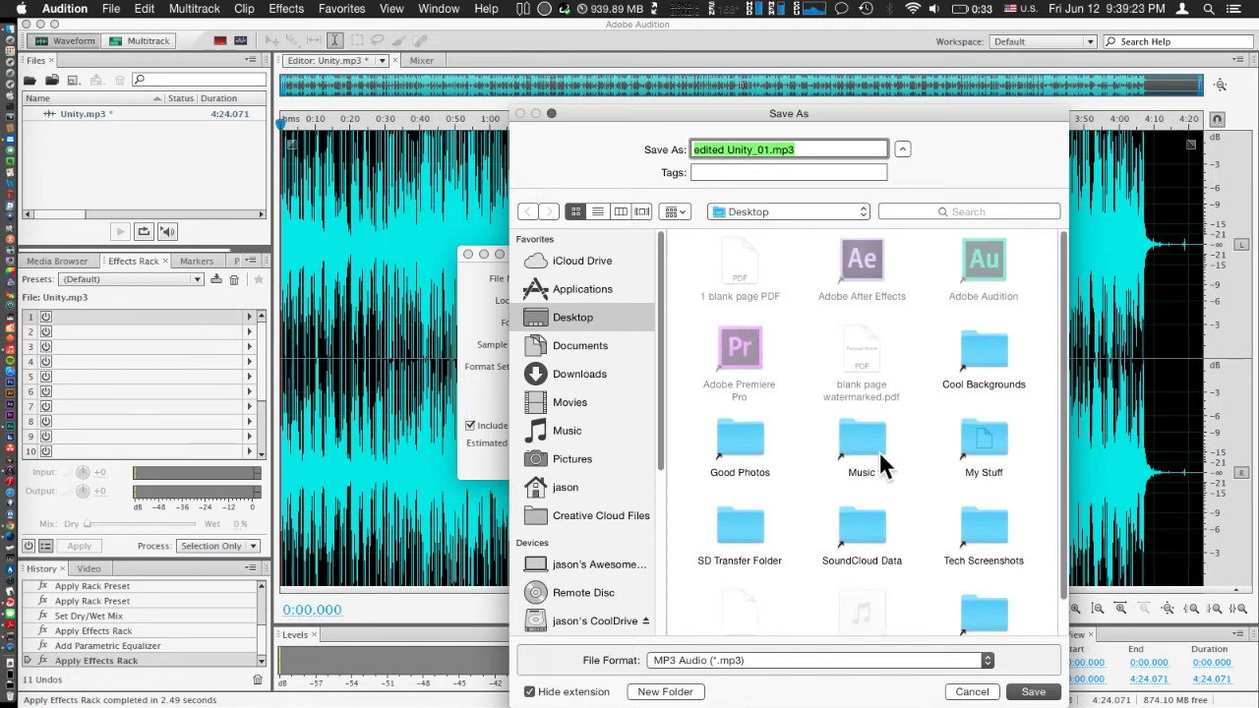
left_click(1033, 691)
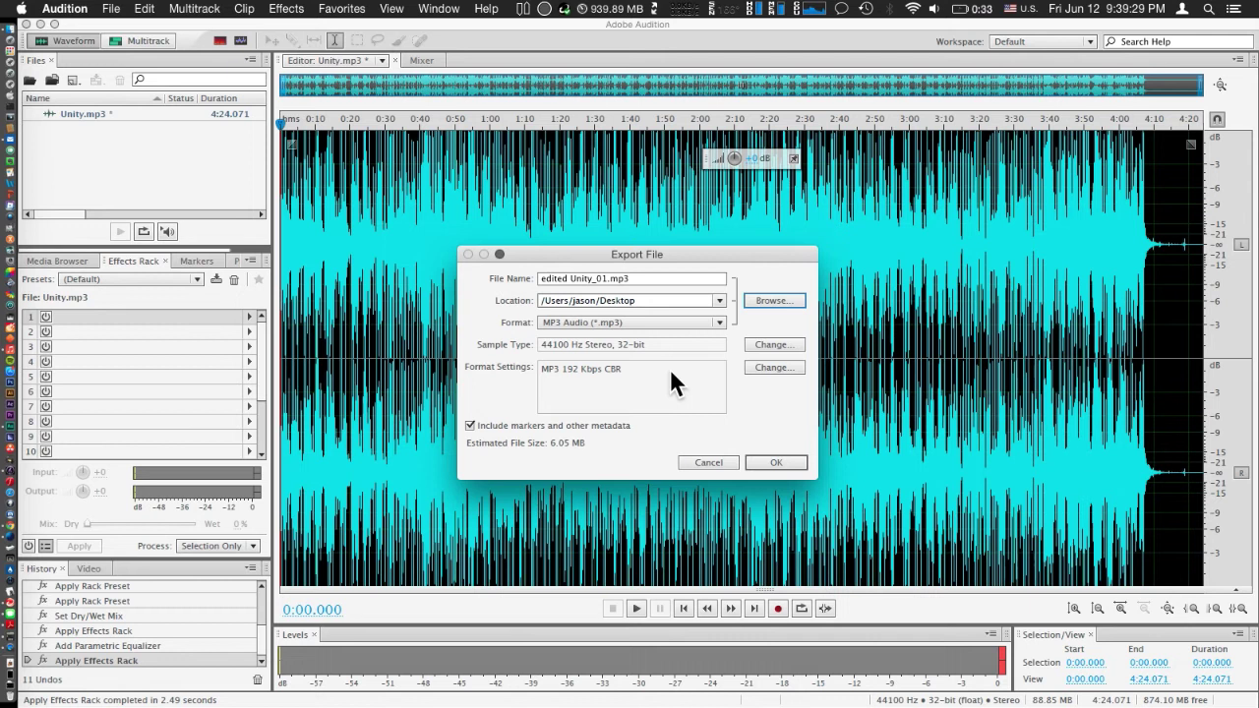
Step: Decline the lossy MP3 format and export edited Unity_01.aif as AIFF, then show the Desktop
left_click(781, 464)
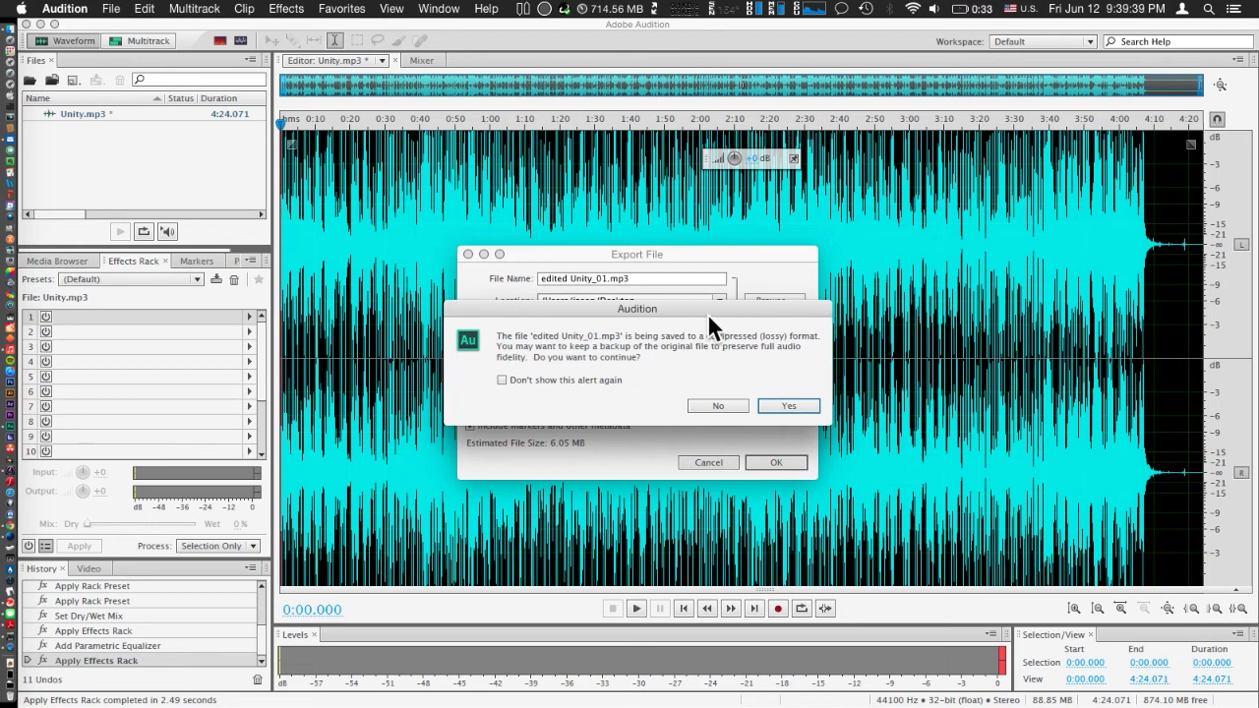
left_click(715, 403)
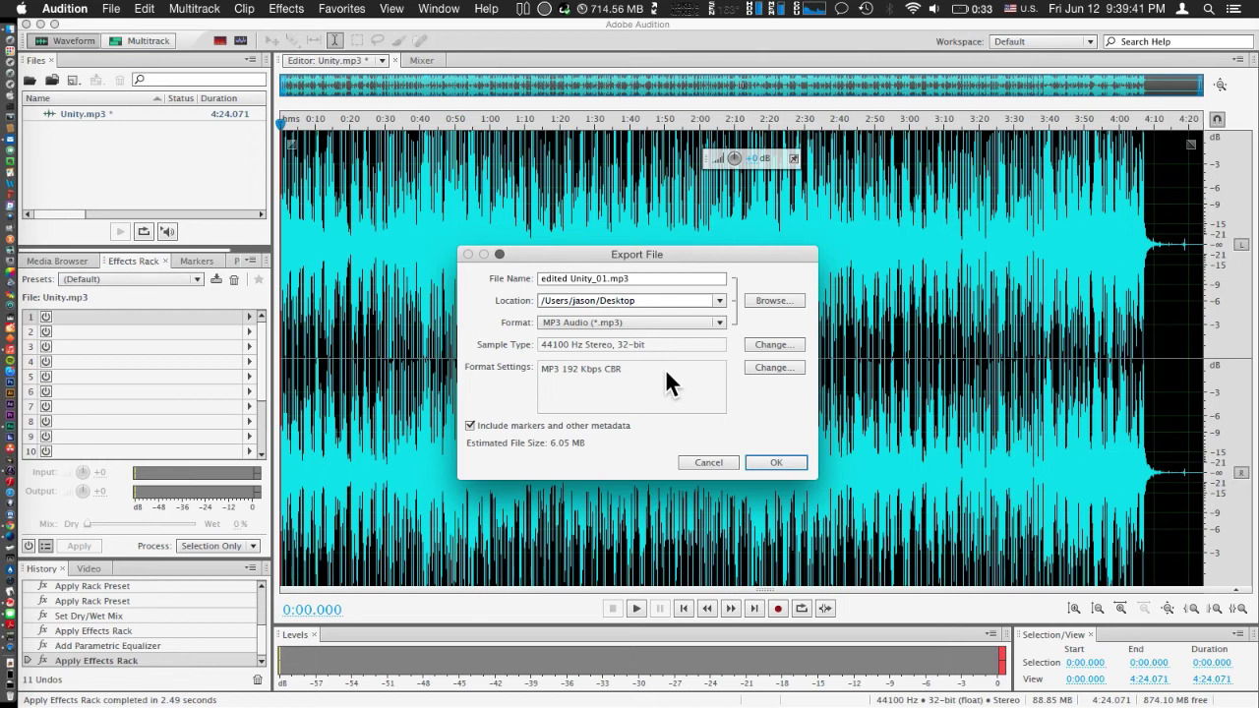
left_click(689, 322)
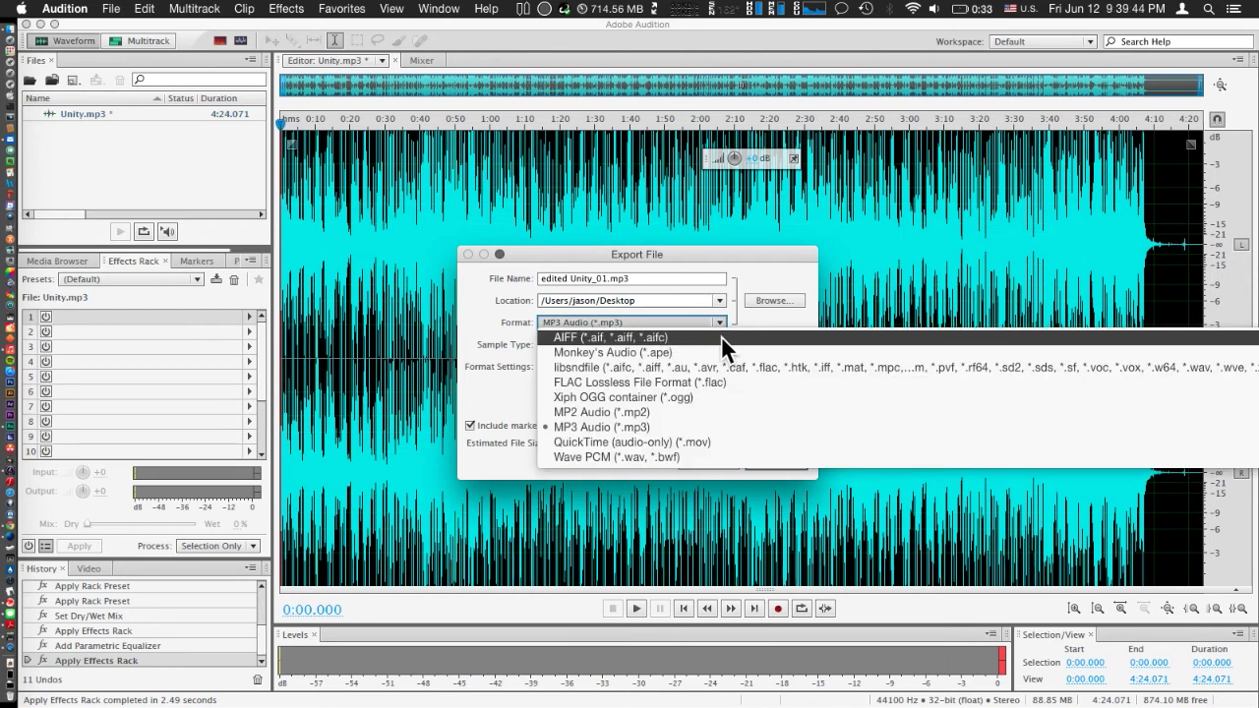
left_click(721, 336)
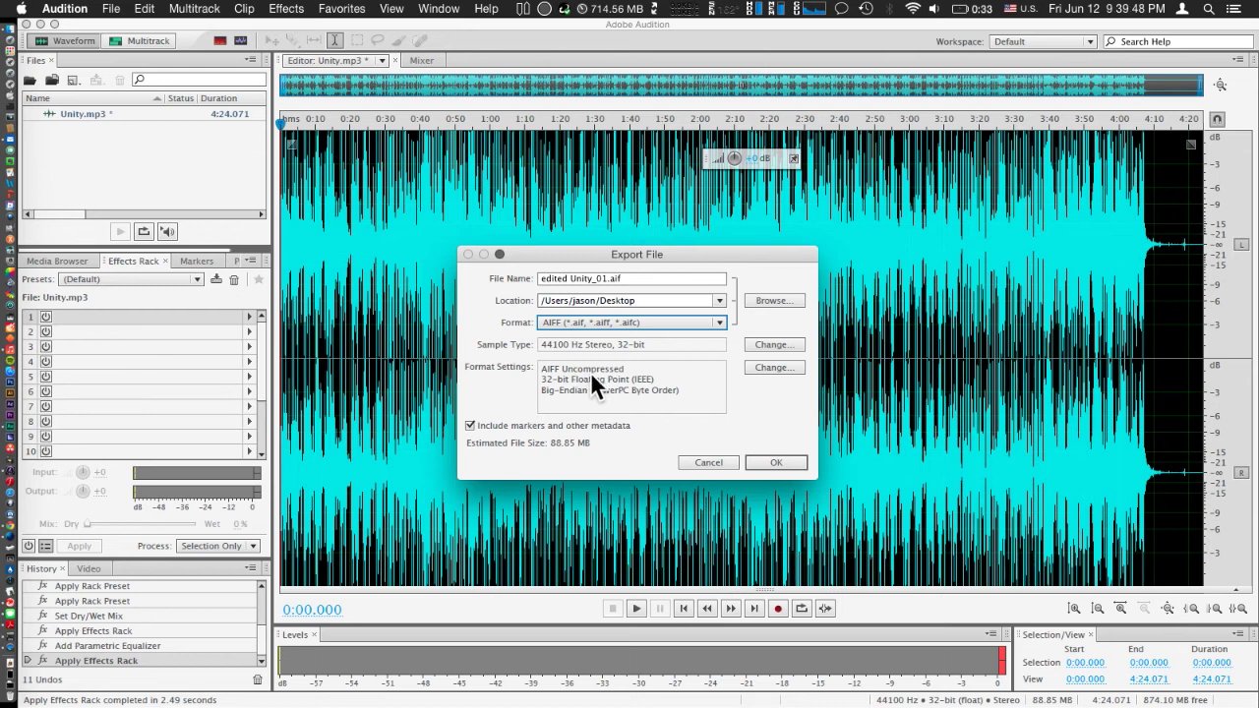
left_click(772, 462)
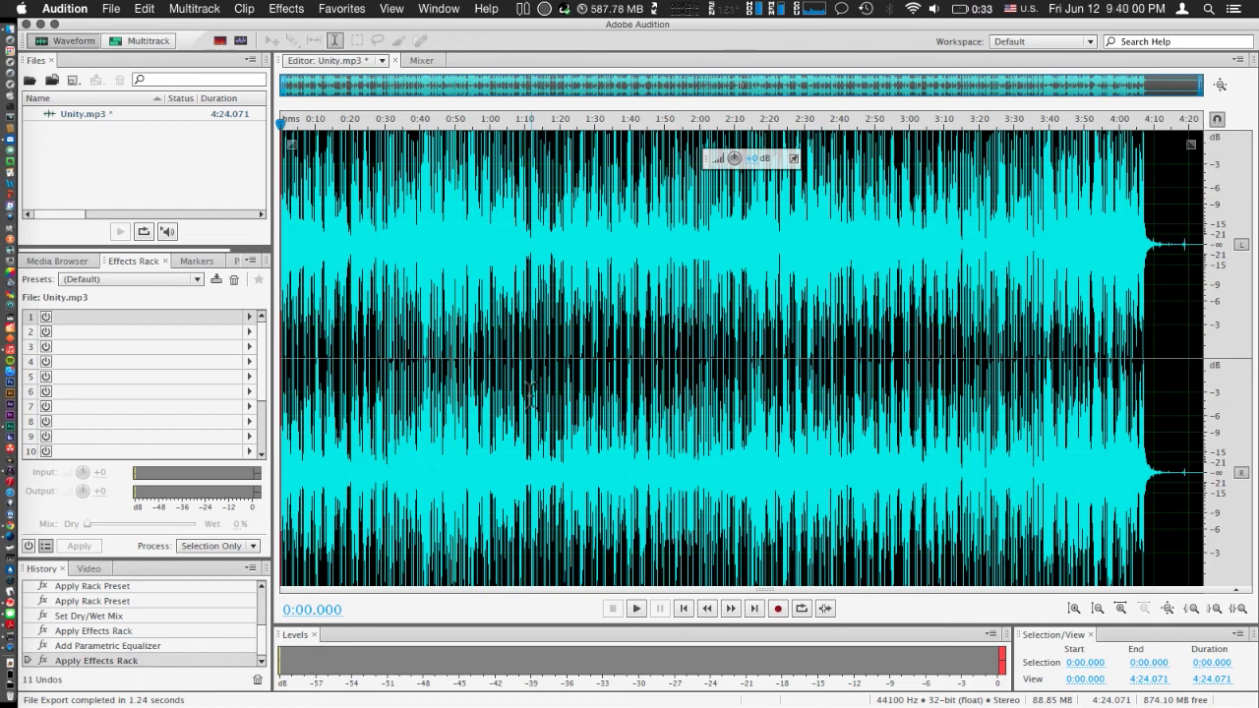
key("F11")
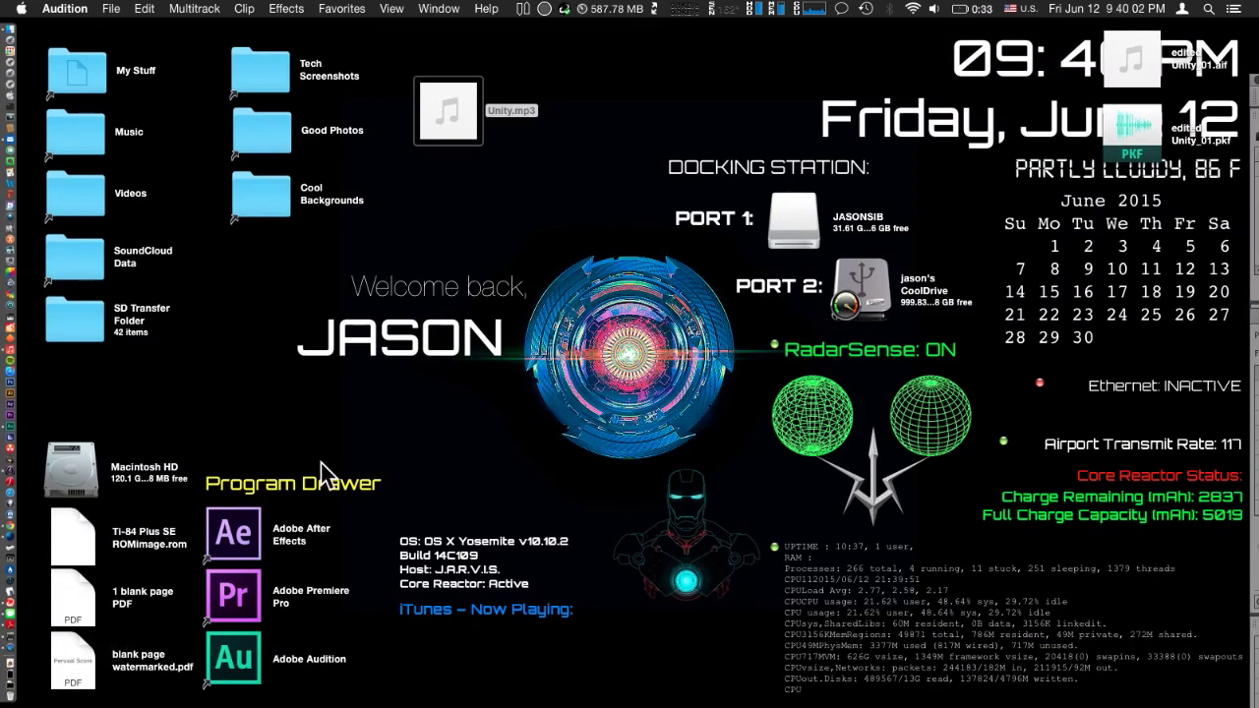
Step: Move edited Unity_01.aif and edited Unity_01.pkf from the top right to sit beside Unity.mp3
left_click(528, 364)
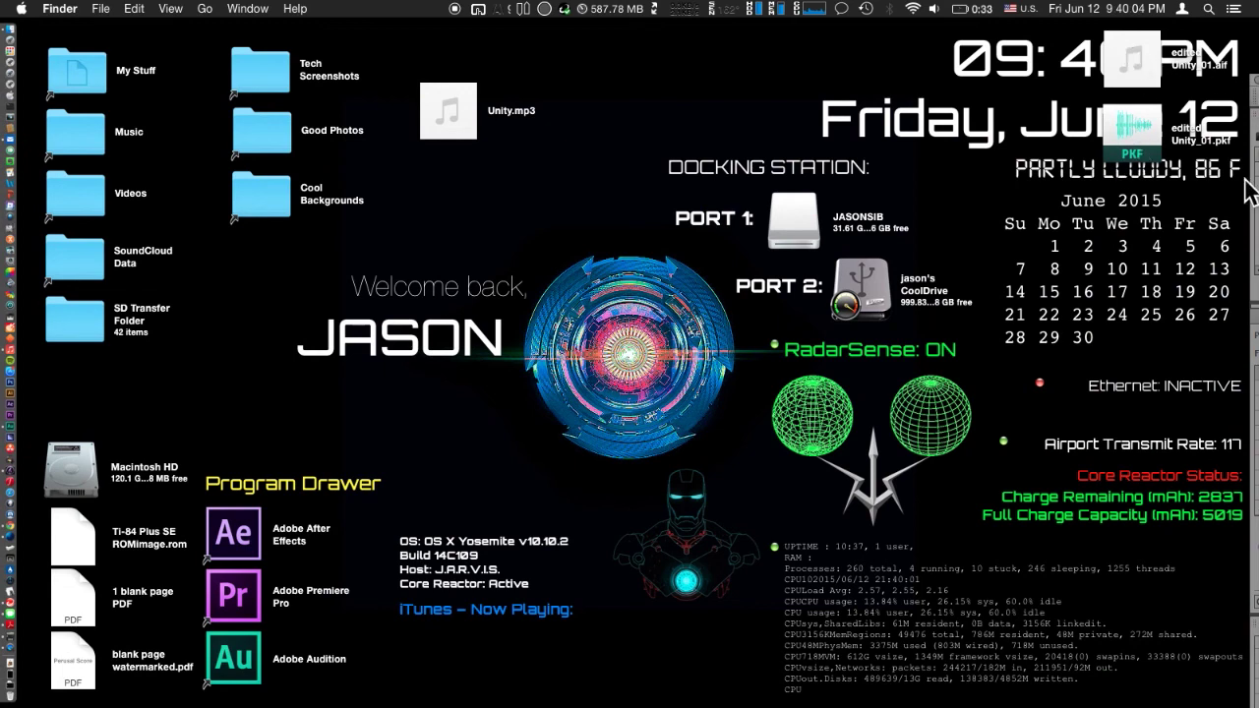
left_click_drag(1249, 192, 588, 98)
left_click_drag(646, 182, 531, 206)
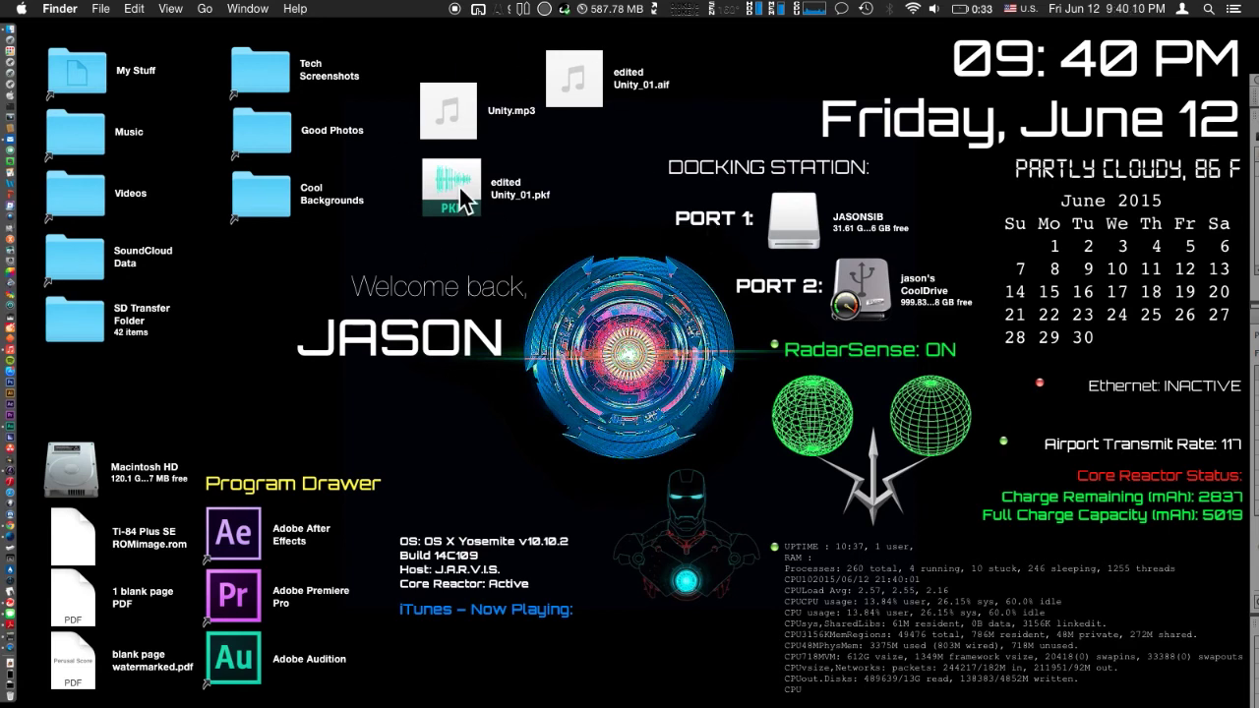